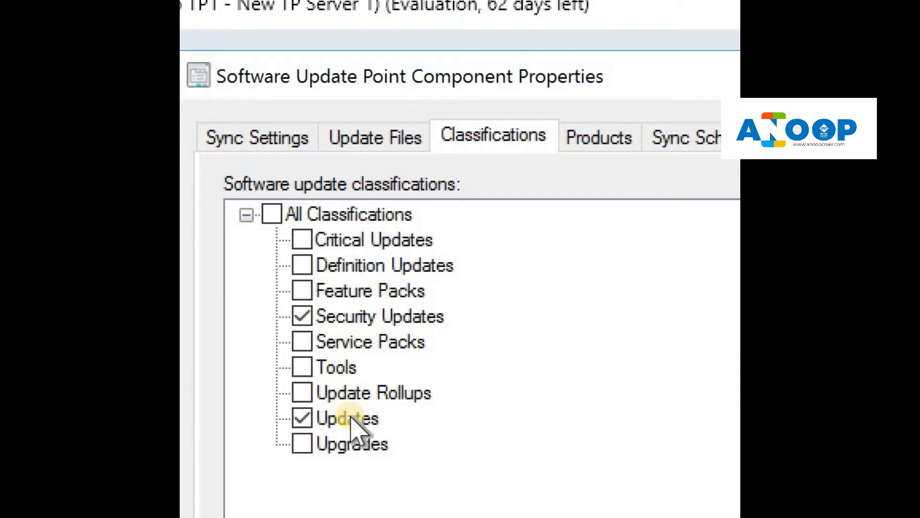
Step: Open the TP1 site's Software Update Point component properties and select the Updates classification
{"action": "left_click", "coordinate": [348, 420]}
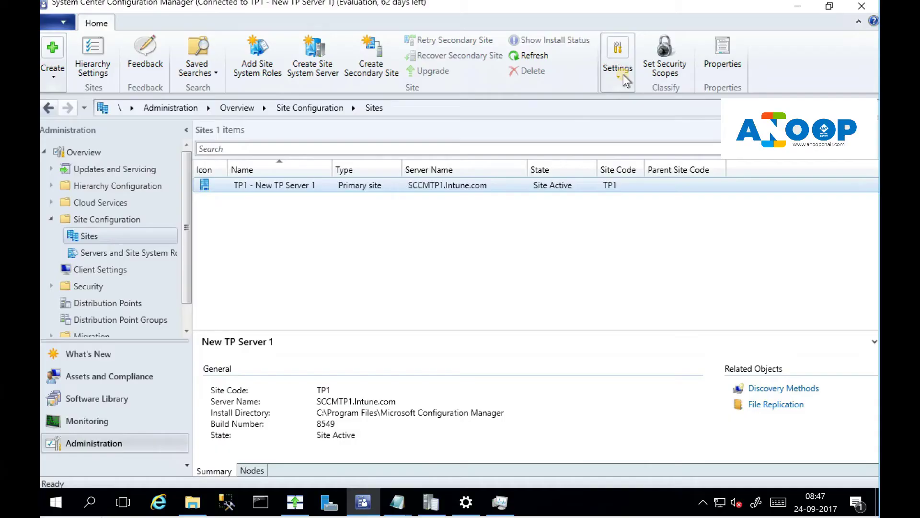
{"action": "left_click", "coordinate": [622, 73]}
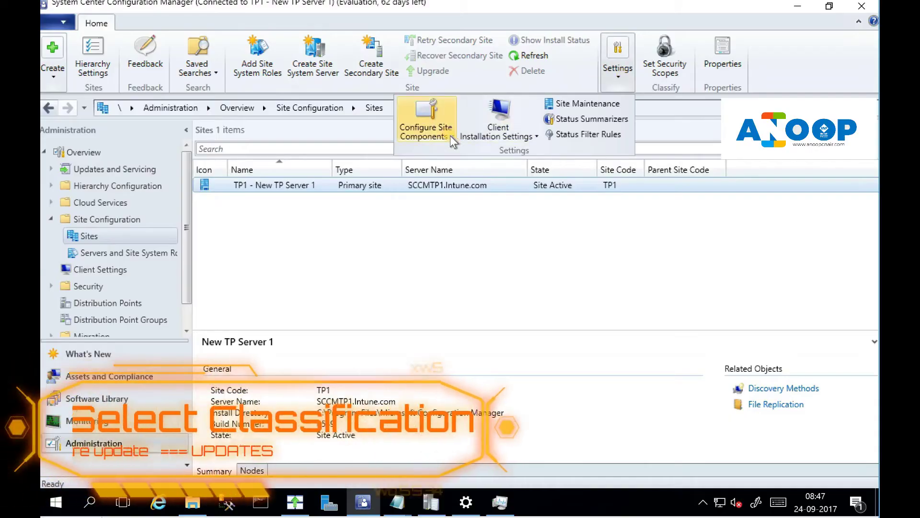
{"action": "left_click", "coordinate": [450, 136]}
{"action": "left_click", "coordinate": [417, 166]}
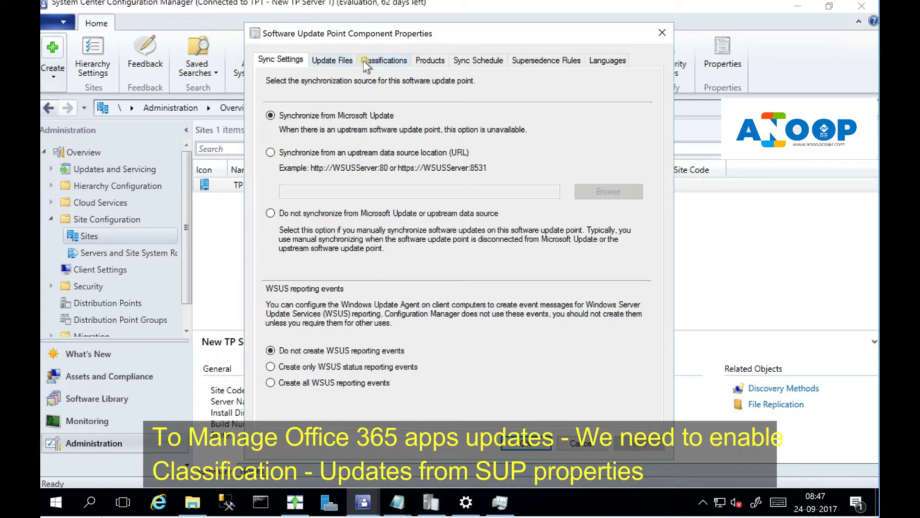
{"action": "left_click", "coordinate": [361, 61]}
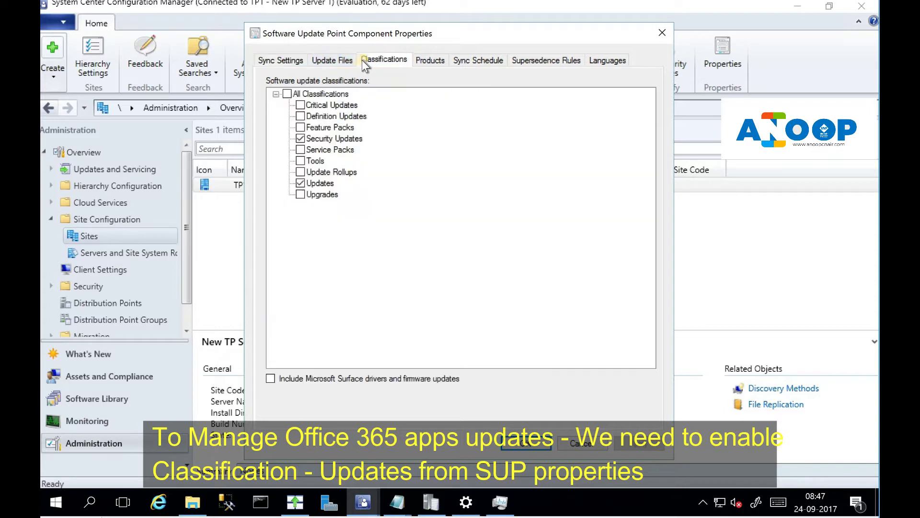
{"action": "left_click", "coordinate": [321, 182]}
Step: Review the products selected for synchronization in the Software Update Point component properties
{"action": "left_click", "coordinate": [430, 60]}
{"action": "left_click_drag", "start_coordinate": [649, 107], "coordinate": [639, 220]}
{"action": "left_click", "coordinate": [366, 139]}
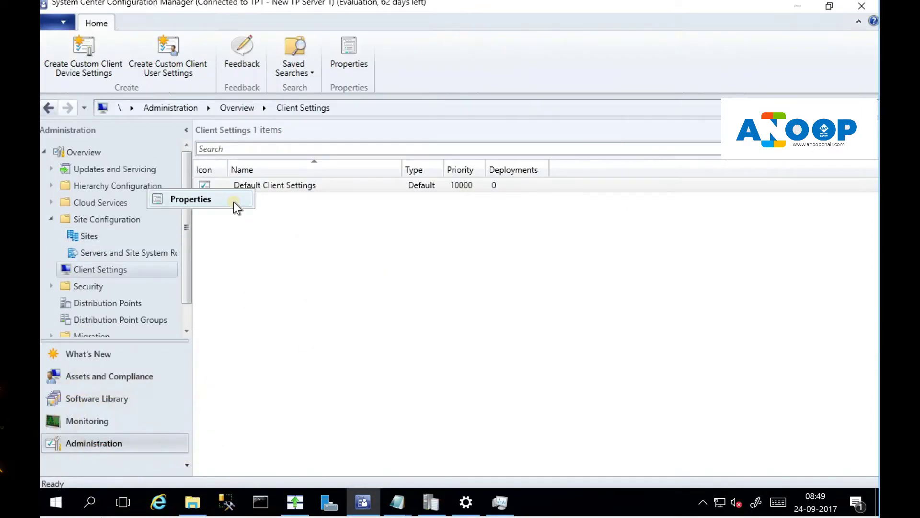
Step: In the Default Client Settings' Software Updates section, set management of the Office 365 Client Agent to Yes
{"action": "left_click", "coordinate": [234, 202]}
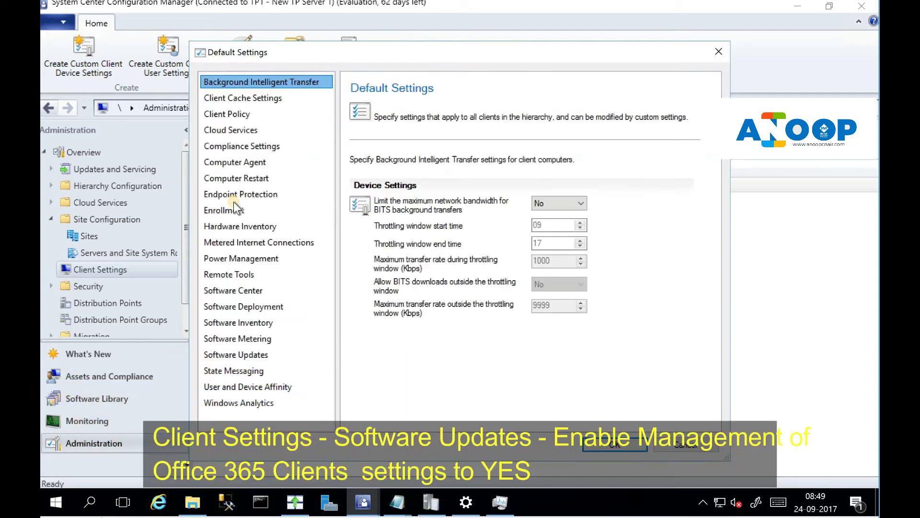
{"action": "left_click", "coordinate": [254, 356]}
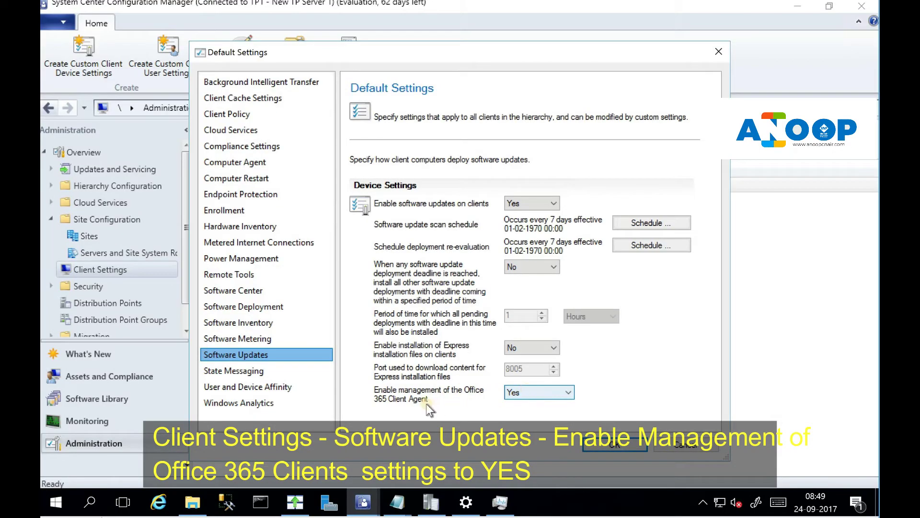
{"action": "left_click", "coordinate": [528, 392]}
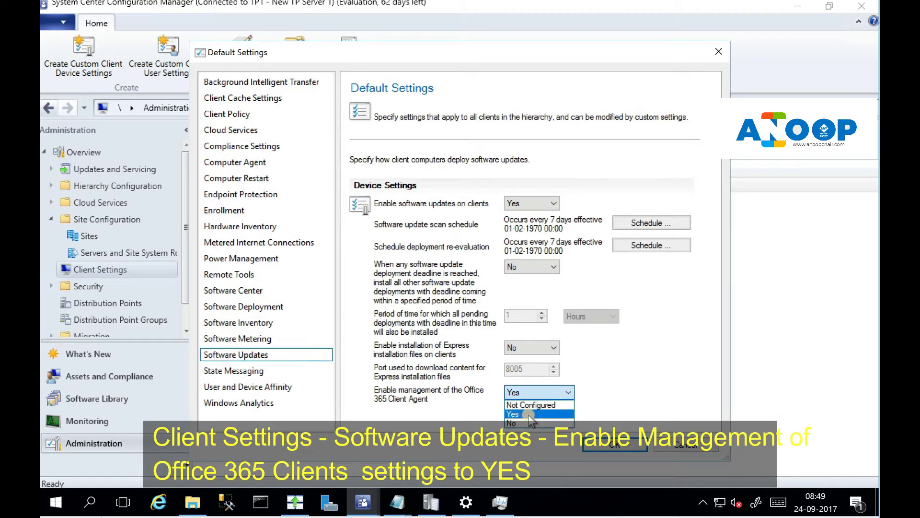
{"action": "left_click", "coordinate": [615, 388]}
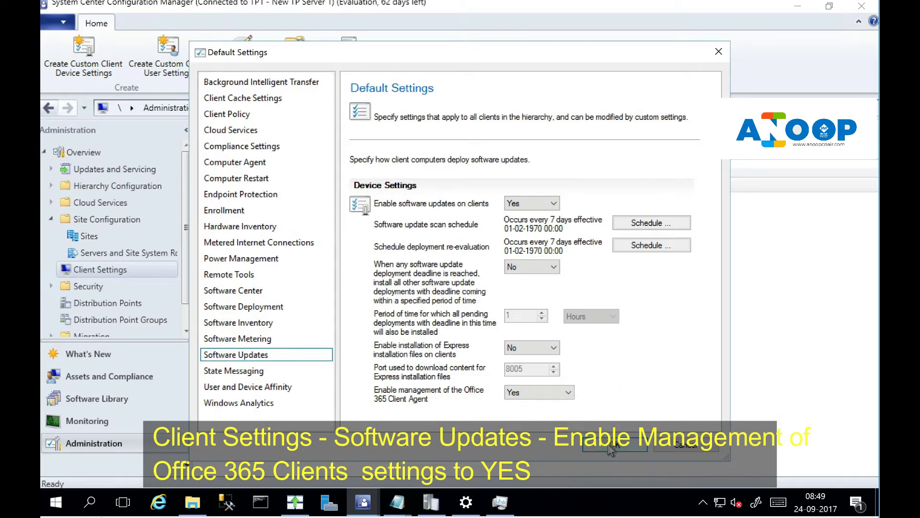
Step: Run a site-wide software update synchronization from the Office 365 Updates node and confirm it
{"action": "right_click", "coordinate": [115, 253]}
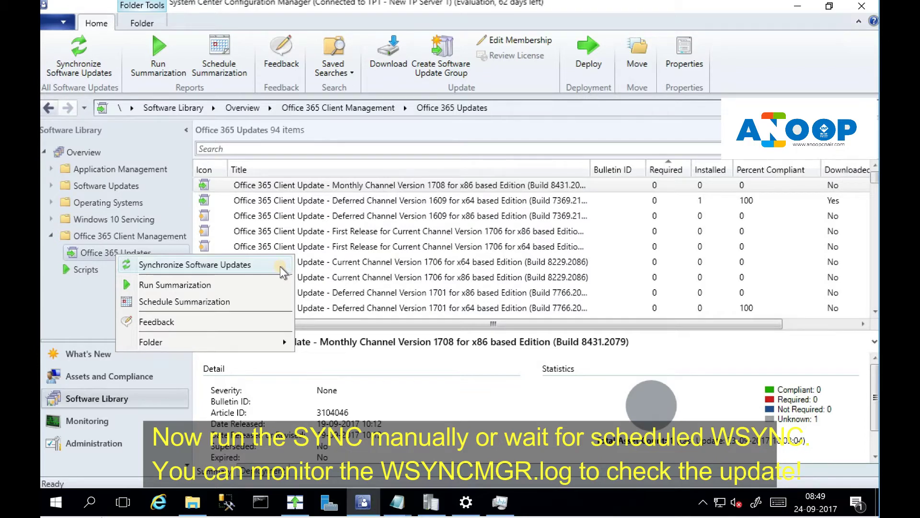
{"action": "left_click", "coordinate": [280, 267]}
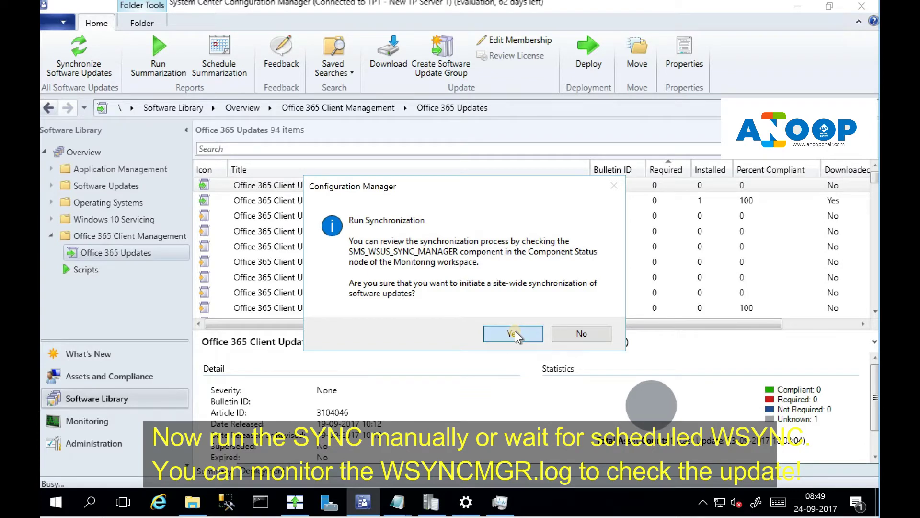
{"action": "left_click", "coordinate": [515, 333]}
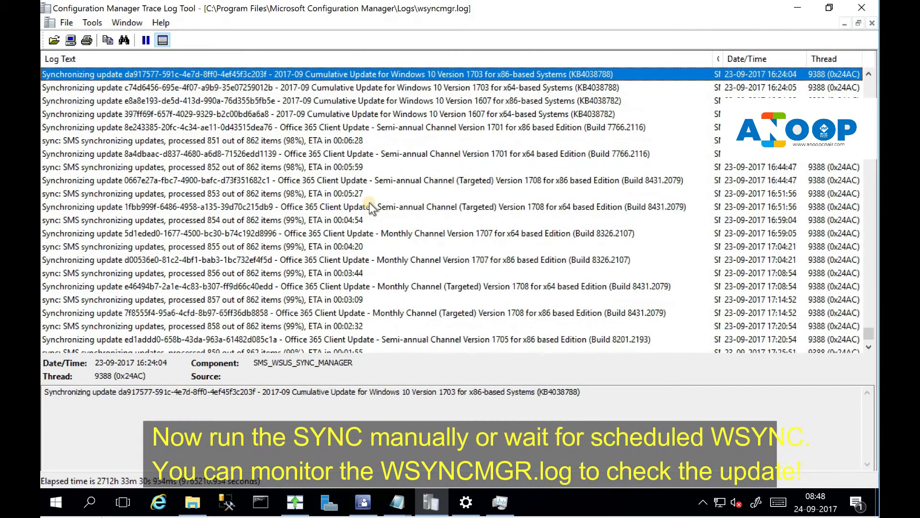
Step: Examine the Office 365 Client Update synchronization entries in wsyncmgr.log
{"action": "left_click", "coordinate": [400, 207]}
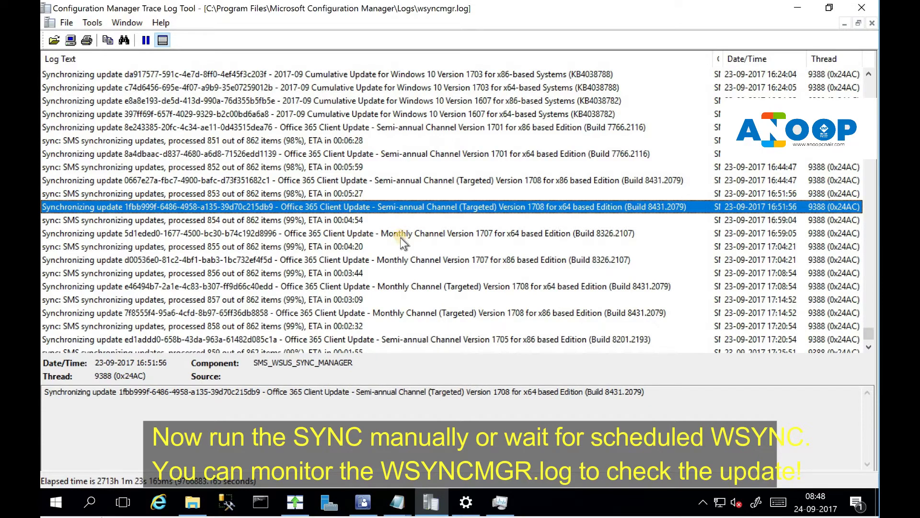
{"action": "left_click", "coordinate": [401, 238]}
{"action": "left_click", "coordinate": [407, 261]}
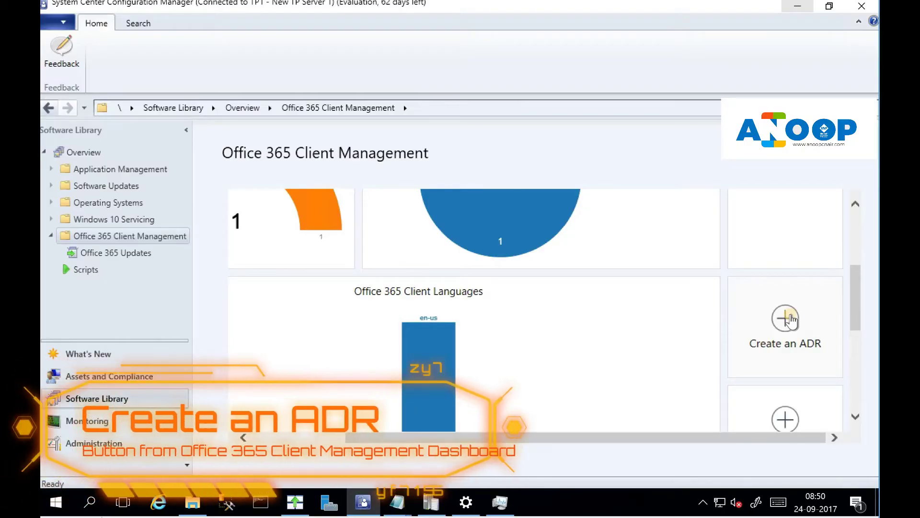
Step: Create an automatic deployment rule from the Office 365 Client Management dashboard and name it "Office 365 Apps Monthly Updates"
{"action": "left_click", "coordinate": [785, 326]}
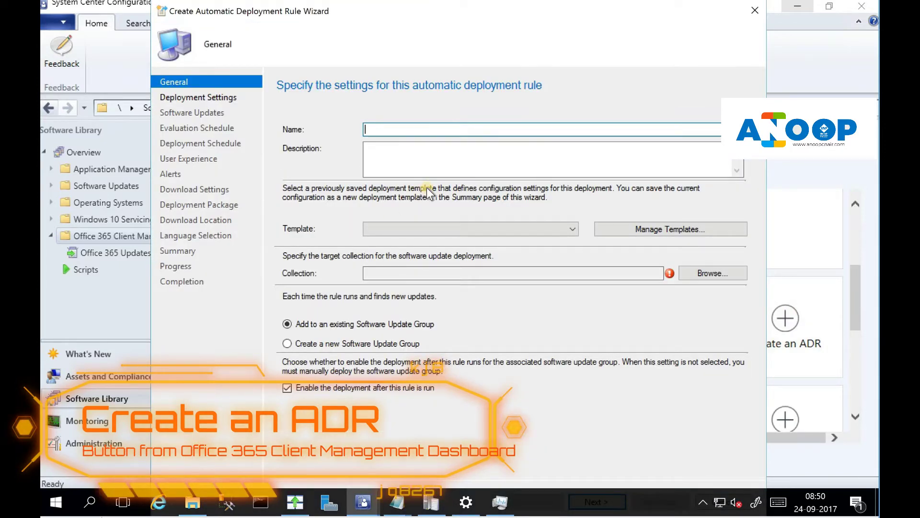
{"action": "type", "text": "Office"}
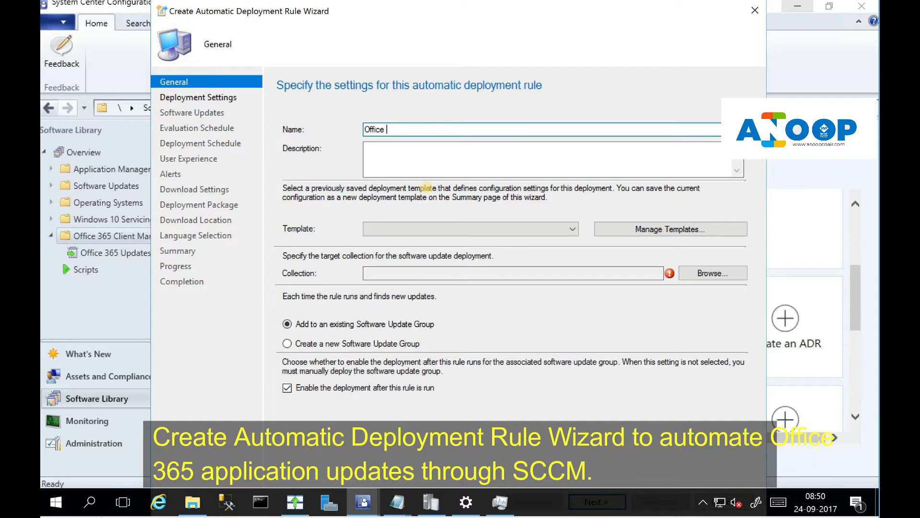
{"action": "type", "text": " 365 Apps Monthly Updates"}
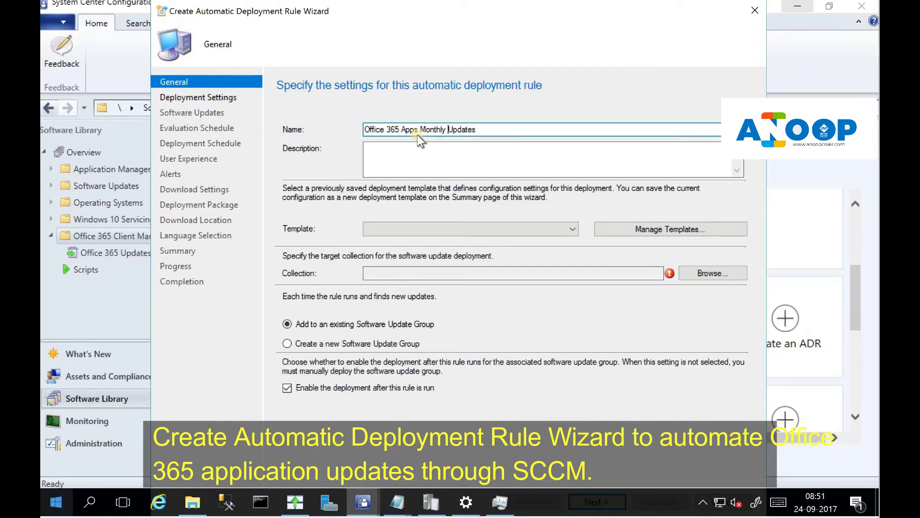
{"action": "left_click_drag", "start_coordinate": [513, 128], "coordinate": [319, 132]}
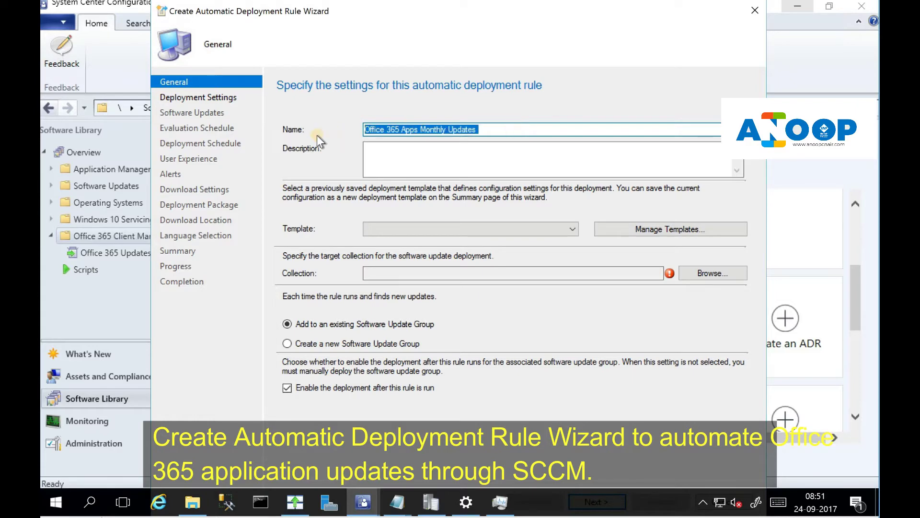
Step: Target the rule at the All Desktop and Server Clients collection and accept the default deployment settings
{"action": "left_click", "coordinate": [693, 263]}
{"action": "left_click", "coordinate": [601, 384]}
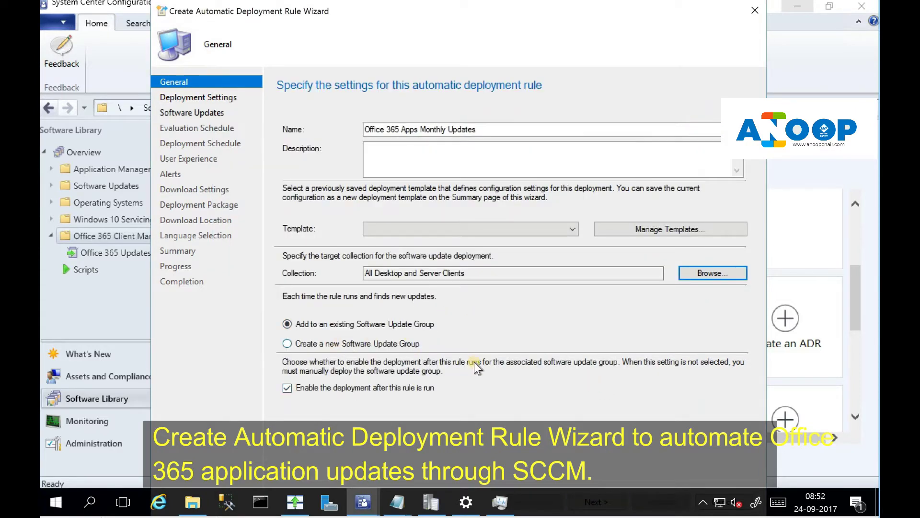
{"action": "left_click", "coordinate": [597, 503]}
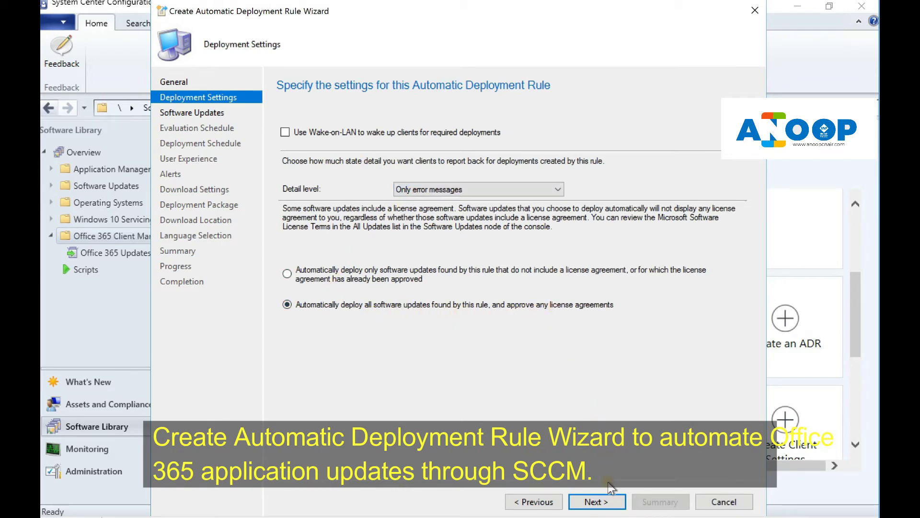
{"action": "left_click", "coordinate": [606, 504]}
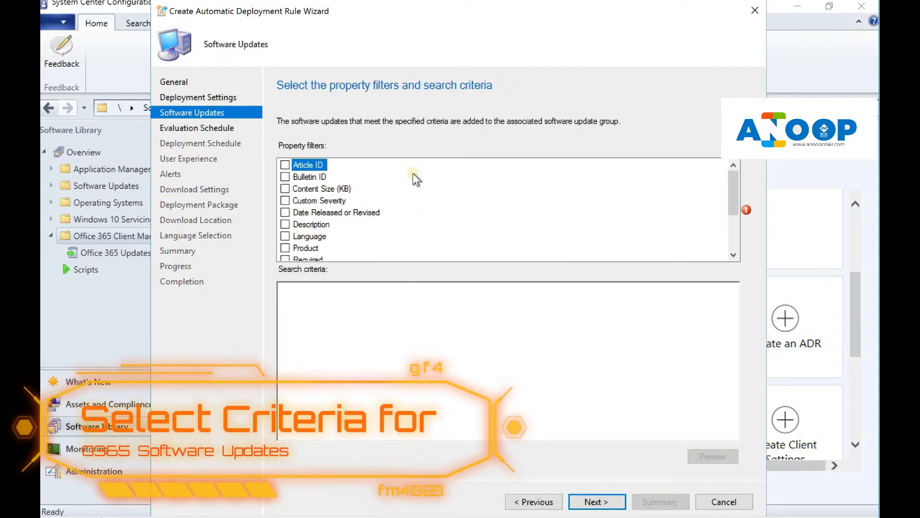
Step: Add a Product filter to the rule's search criteria and set it to Office 365 Client
{"action": "left_click", "coordinate": [283, 249]}
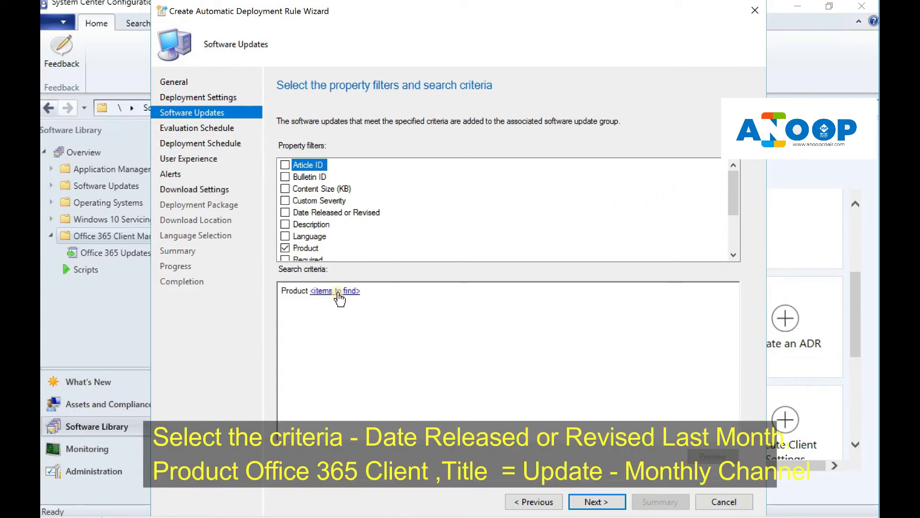
{"action": "left_click", "coordinate": [337, 292]}
{"action": "left_click_drag", "start_coordinate": [610, 213], "coordinate": [612, 244]}
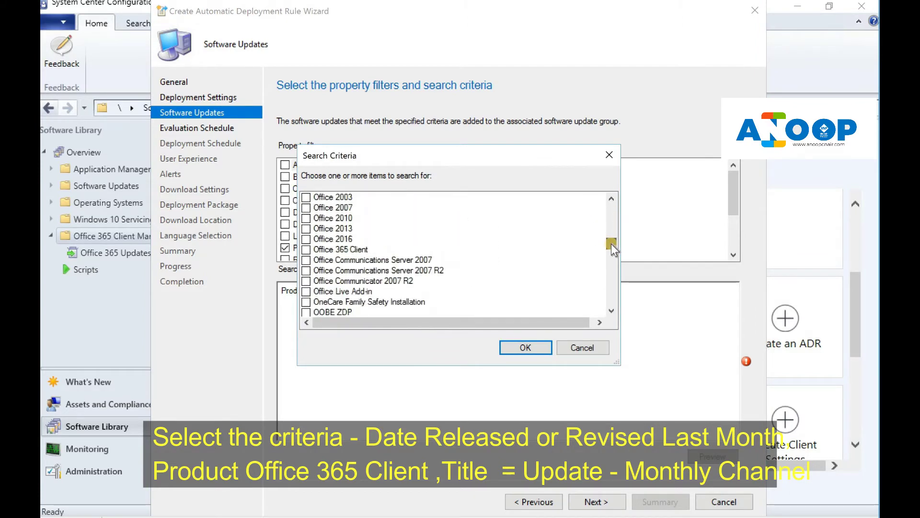
{"action": "left_click", "coordinate": [304, 250]}
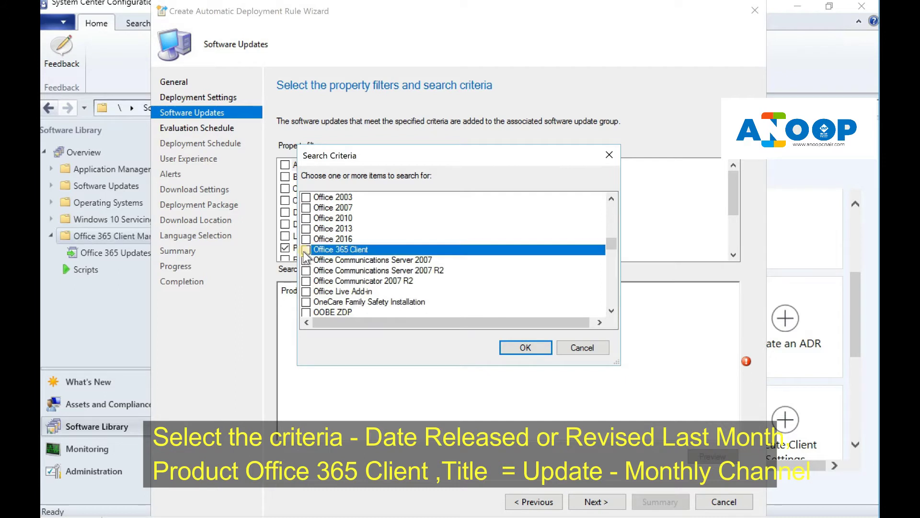
{"action": "left_click", "coordinate": [532, 347]}
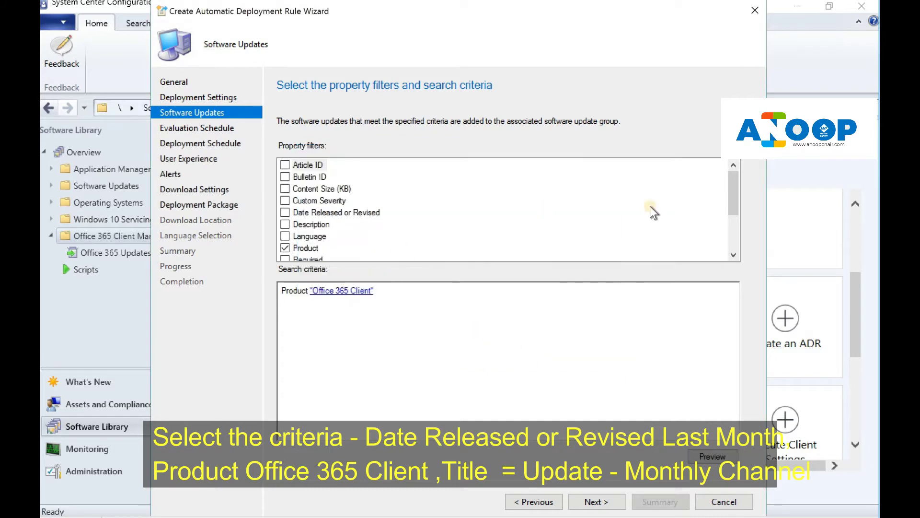
Step: Add a Title filter with the search text "Update - Monthly Channel" and preview the matching updates
{"action": "left_click_drag", "start_coordinate": [728, 199], "coordinate": [731, 227]}
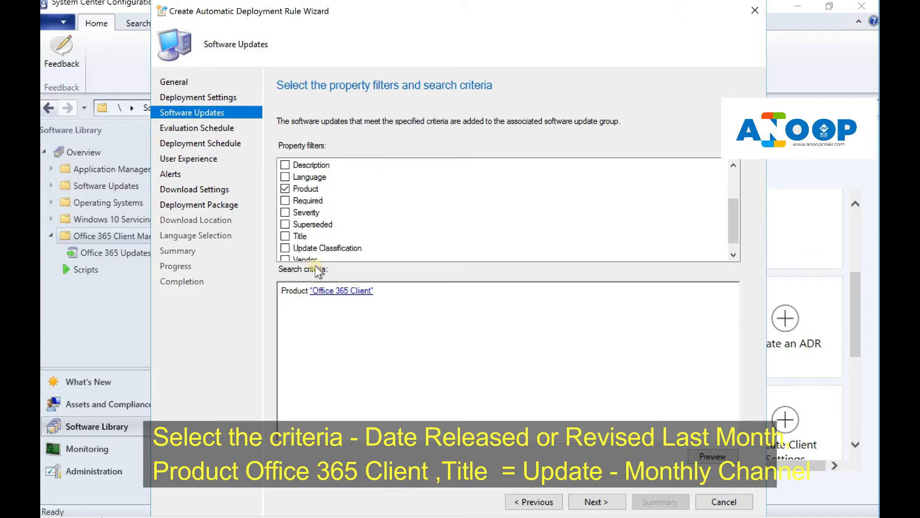
{"action": "left_click", "coordinate": [285, 237]}
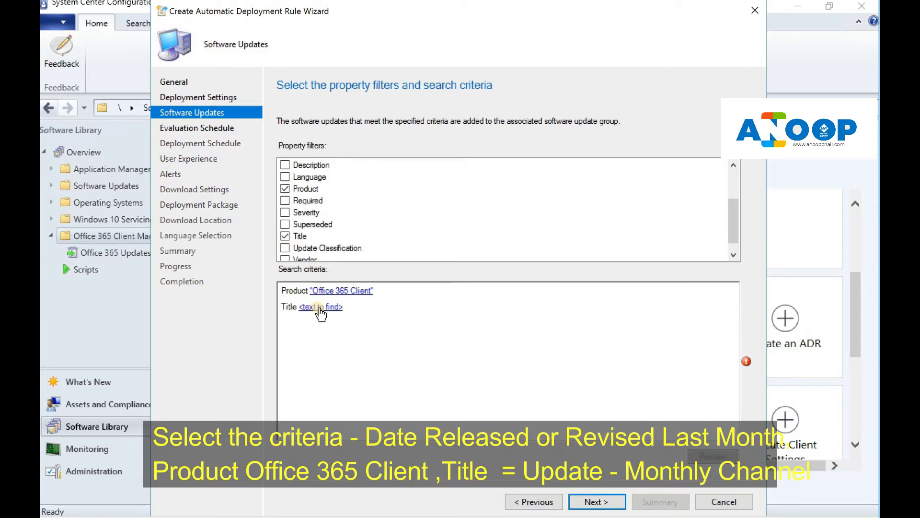
{"action": "left_click", "coordinate": [319, 307]}
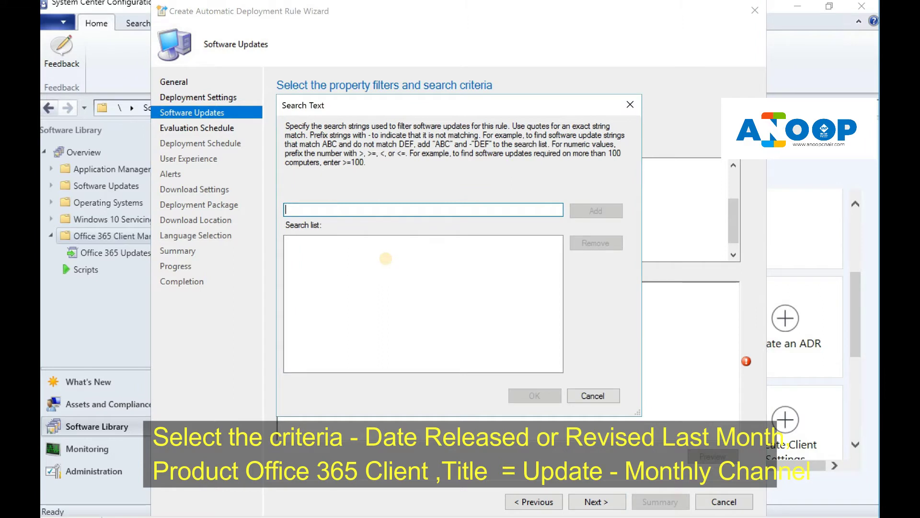
{"action": "type", "text": "Update "}
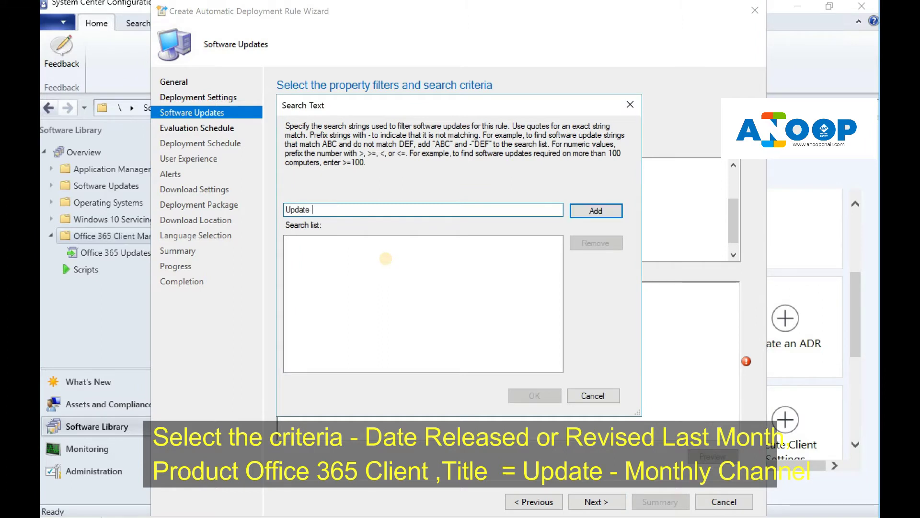
{"action": "type", "text": "- mon"}
{"action": "key", "text": "BackSpace"}
{"action": "key", "text": "BackSpace"}
{"action": "type", "text": "Monthlu"}
{"action": "key", "text": "BackSpace"}
{"action": "type", "text": "y"}
{"action": "left_click", "coordinate": [602, 211]}
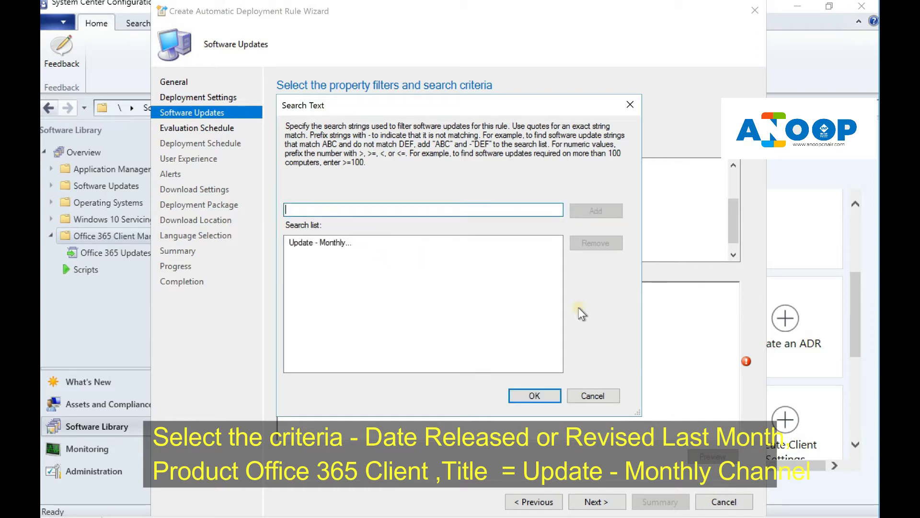
{"action": "left_click", "coordinate": [548, 394]}
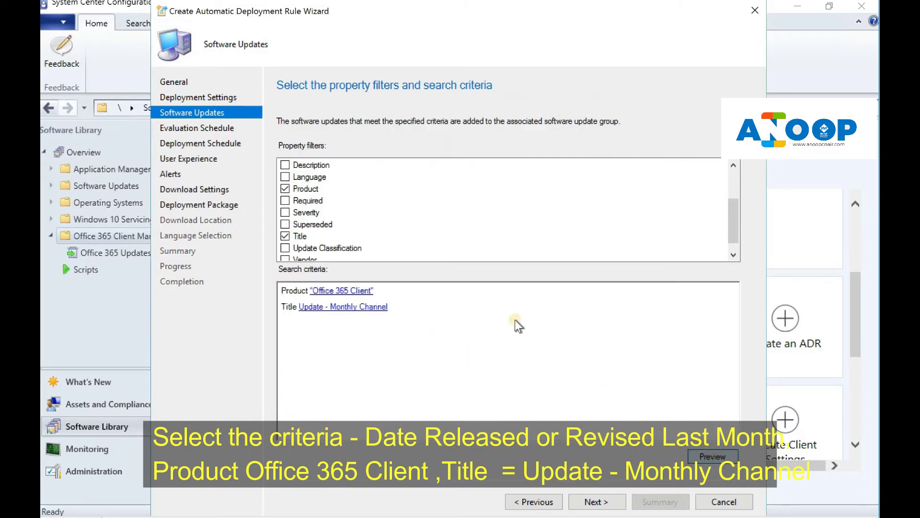
{"action": "left_click", "coordinate": [709, 457]}
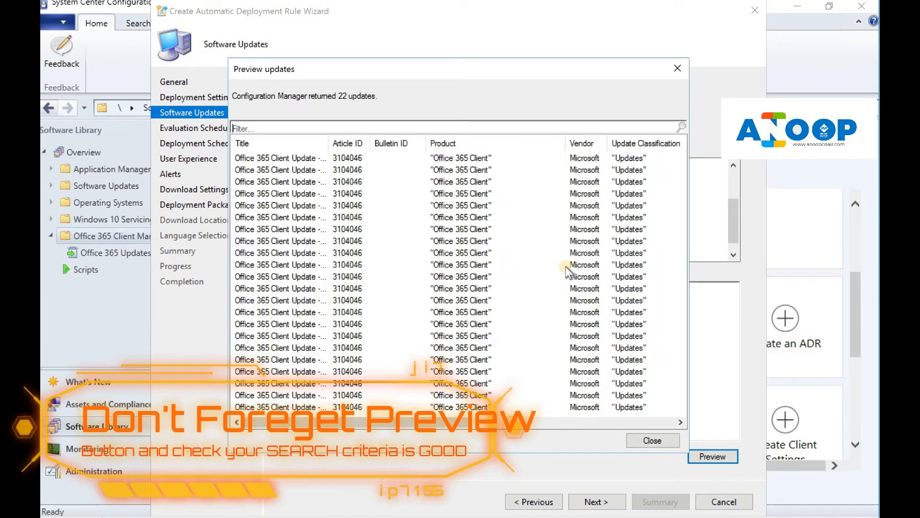
{"action": "left_click", "coordinate": [660, 444]}
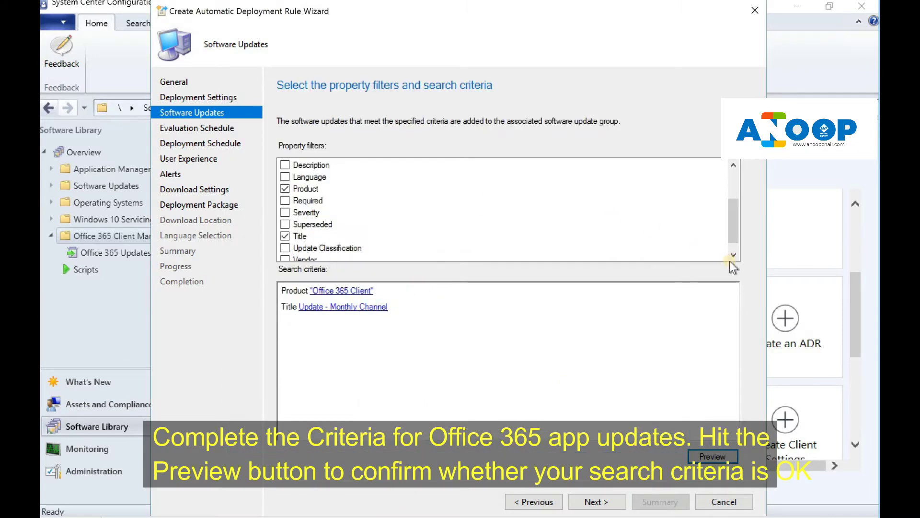
Step: Add a Date Released or Revised filter to the rule's search criteria and set it to Last 1 month
{"action": "left_click_drag", "start_coordinate": [732, 217], "coordinate": [734, 198]}
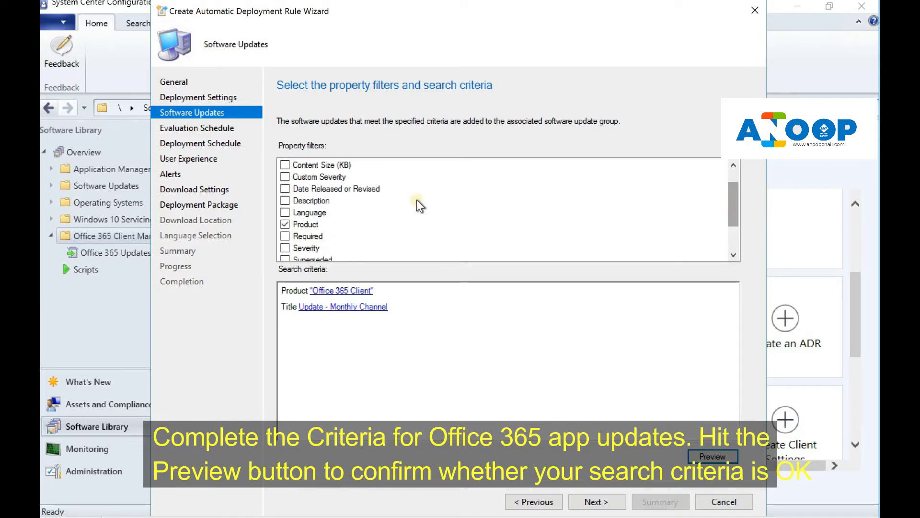
{"action": "left_click", "coordinate": [285, 189]}
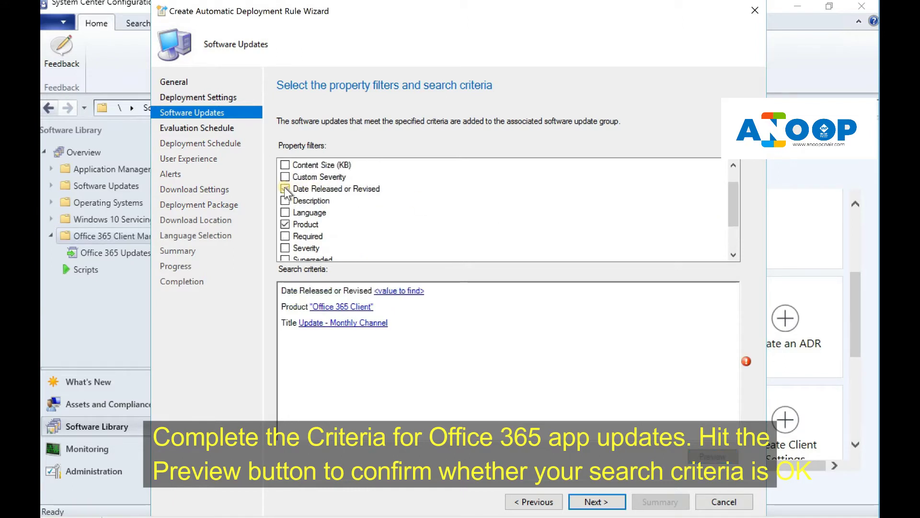
{"action": "left_click", "coordinate": [392, 291]}
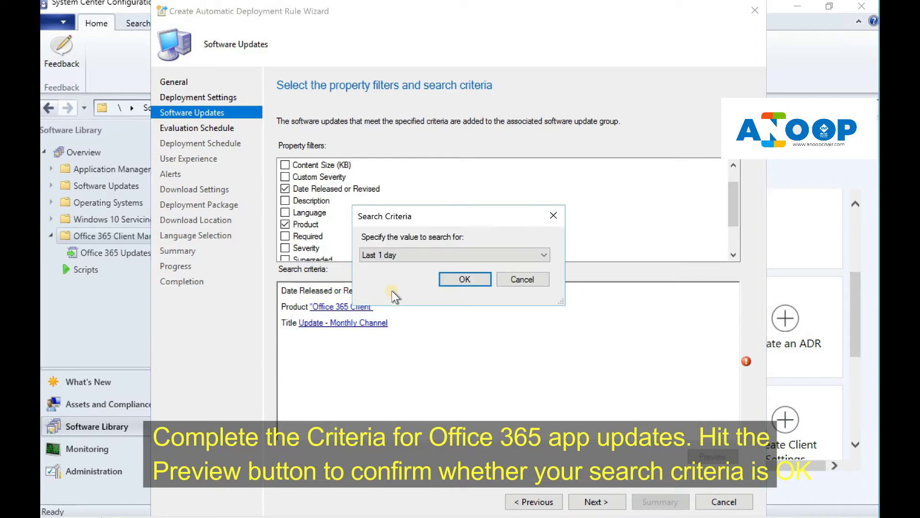
{"action": "left_click", "coordinate": [444, 257]}
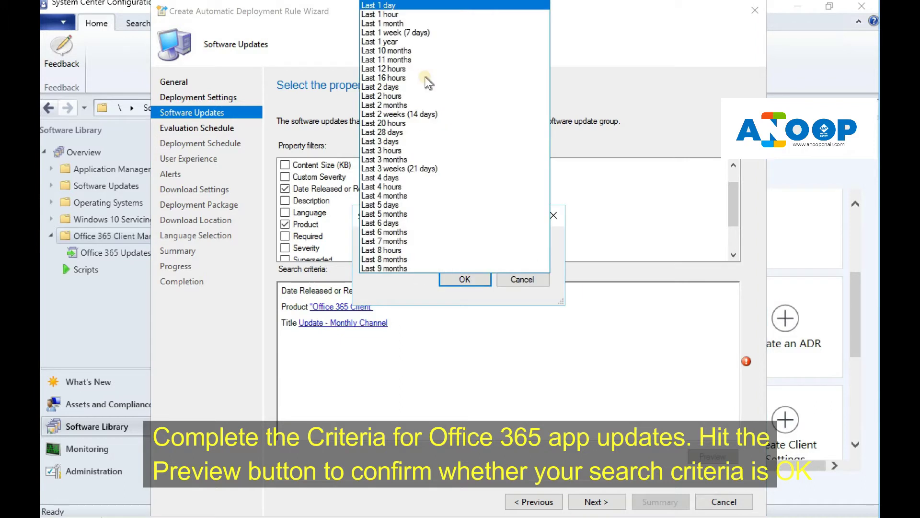
{"action": "left_click", "coordinate": [402, 23]}
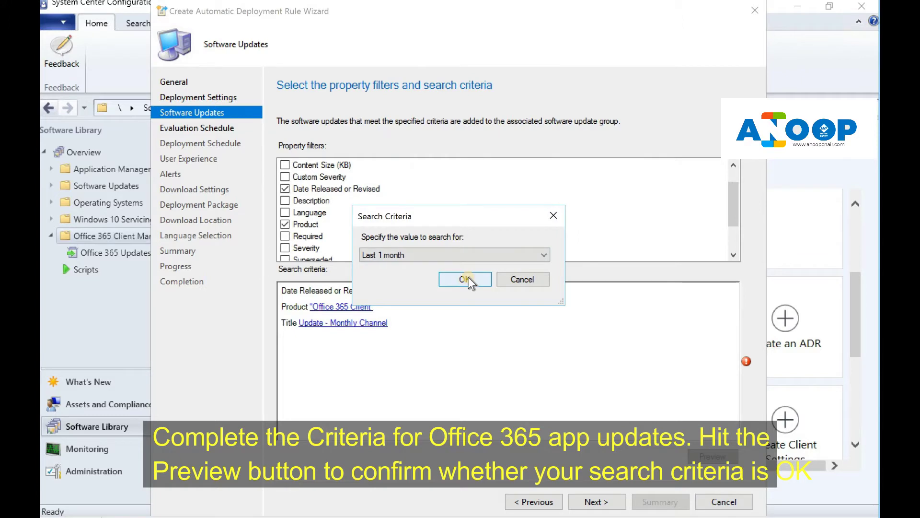
{"action": "left_click", "coordinate": [468, 278]}
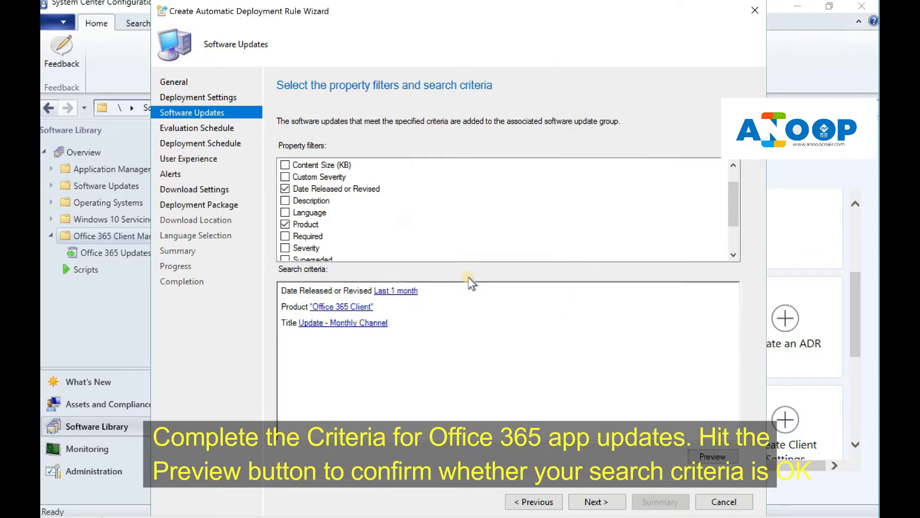
Step: Preview the updates that match the search criteria, with the Title column widened to show the full update names
{"action": "left_click", "coordinate": [705, 458]}
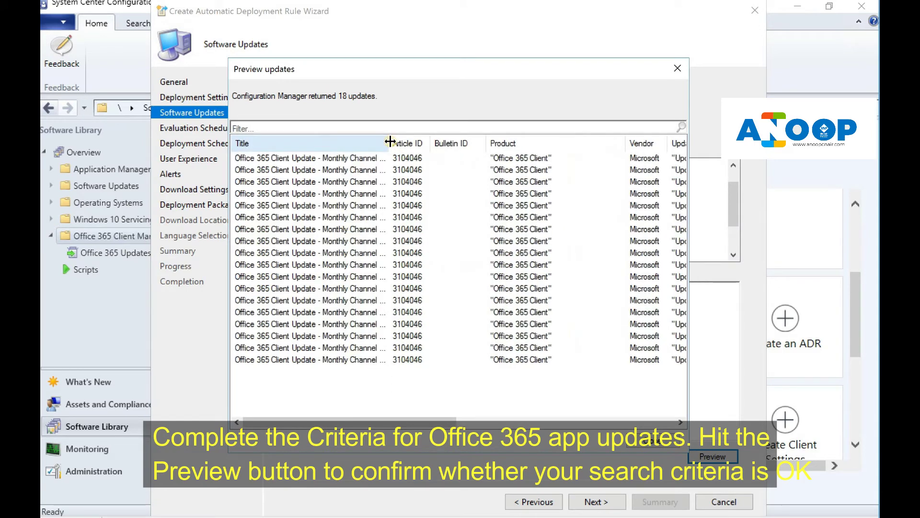
{"action": "double_click", "coordinate": [390, 141]}
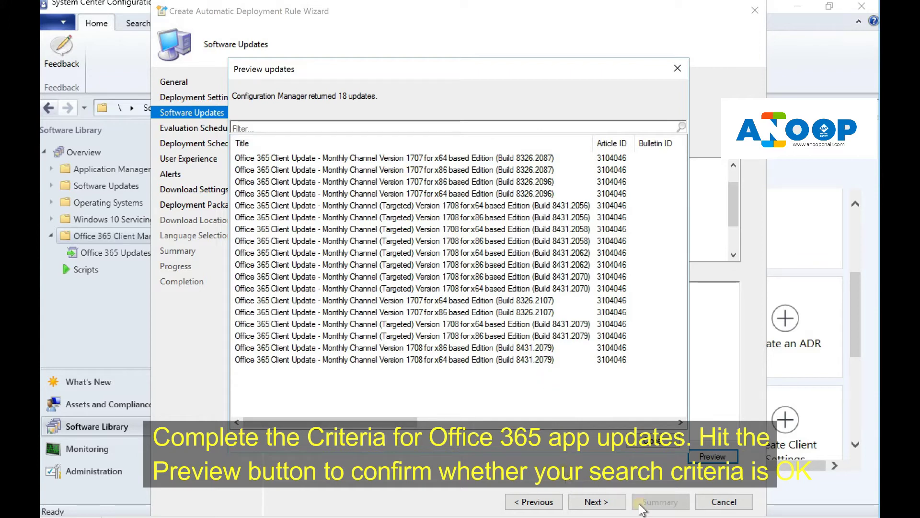
{"action": "left_click", "coordinate": [656, 445]}
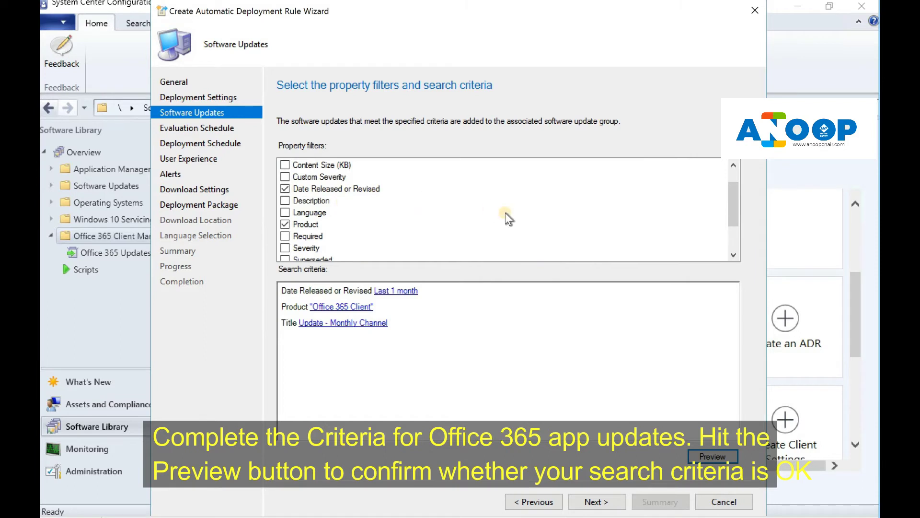
Step: Add a Required filter with the value 1 and keep the rule running after any software update point synchronization
{"action": "left_click", "coordinate": [285, 236]}
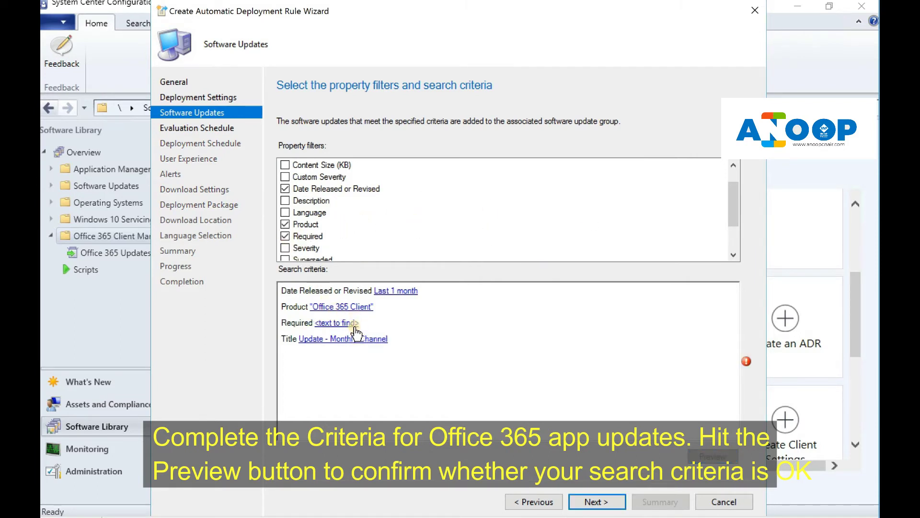
{"action": "left_click", "coordinate": [596, 501]}
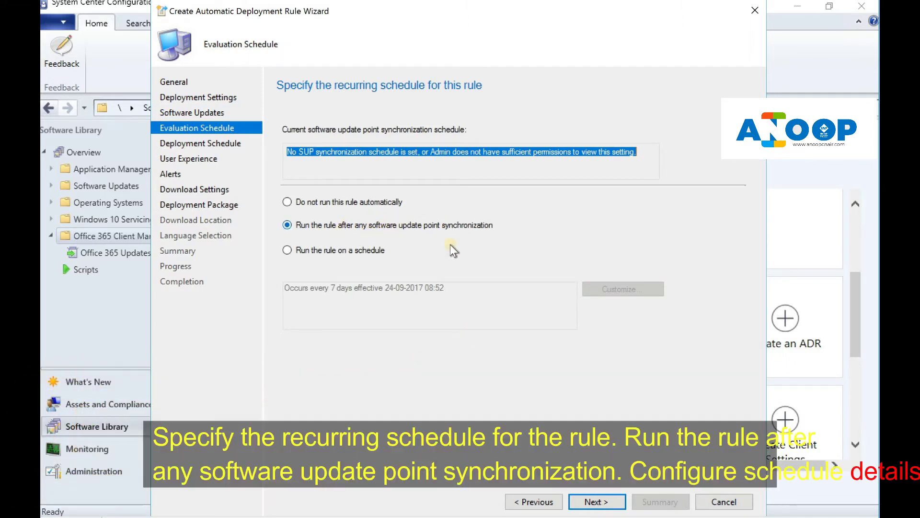
{"action": "left_click", "coordinate": [595, 503]}
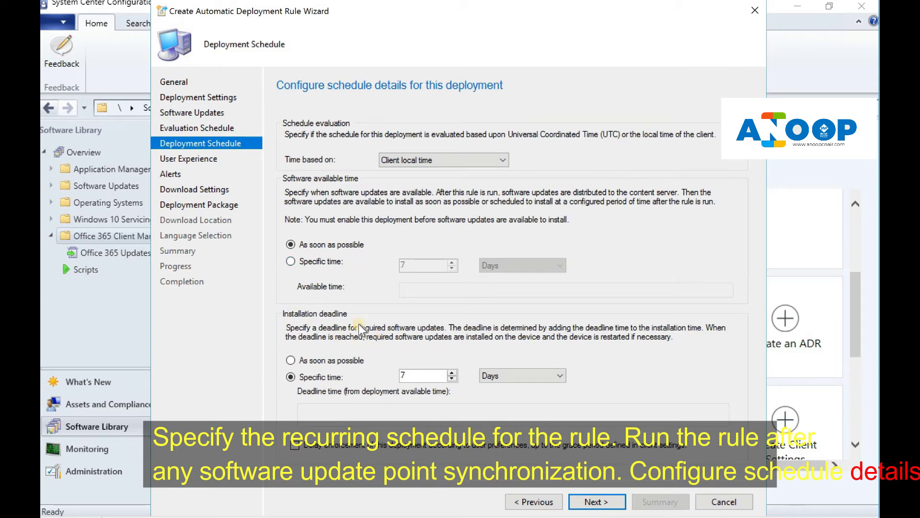
Step: Accept the default deployment schedule, user experience, alert and download settings for the rule
{"action": "left_click", "coordinate": [596, 503]}
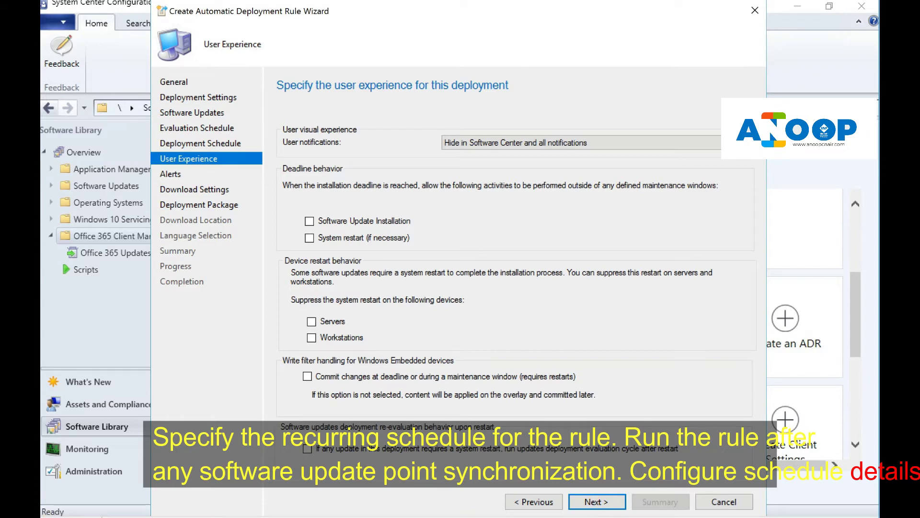
{"action": "left_click", "coordinate": [594, 503]}
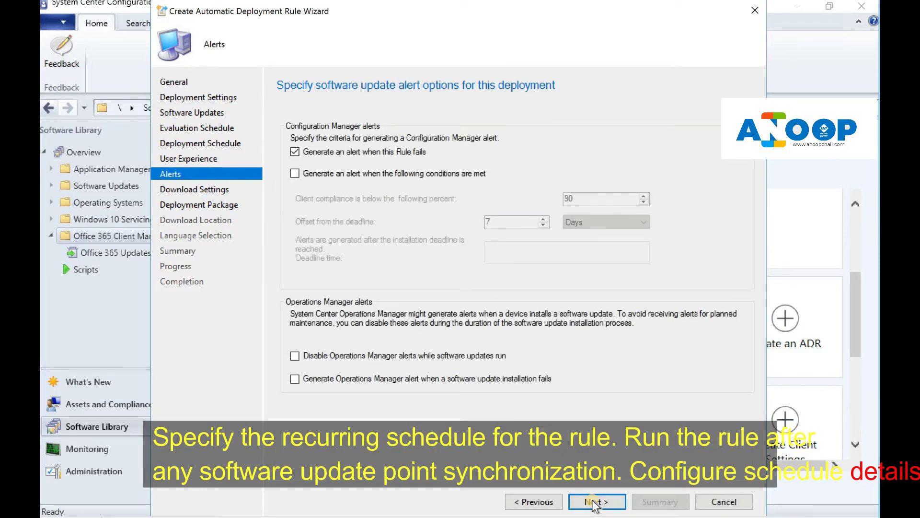
{"action": "left_click", "coordinate": [594, 504]}
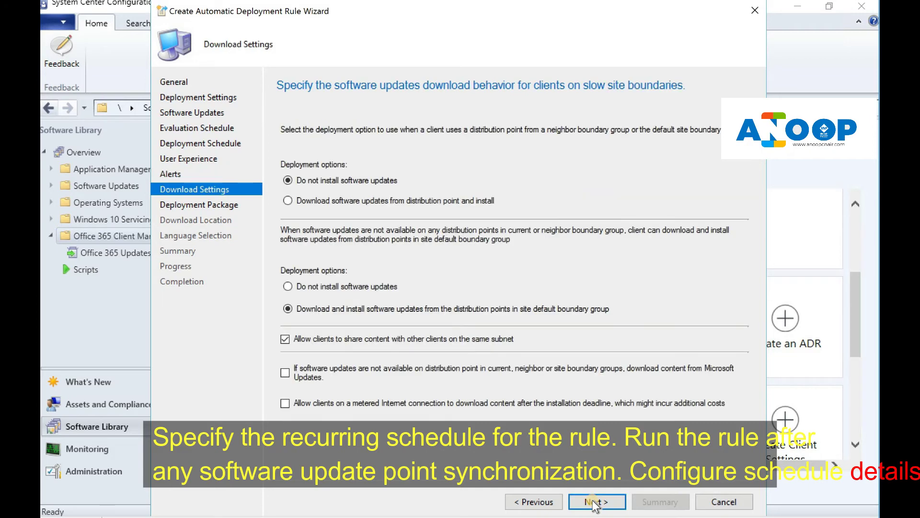
{"action": "left_click", "coordinate": [595, 504]}
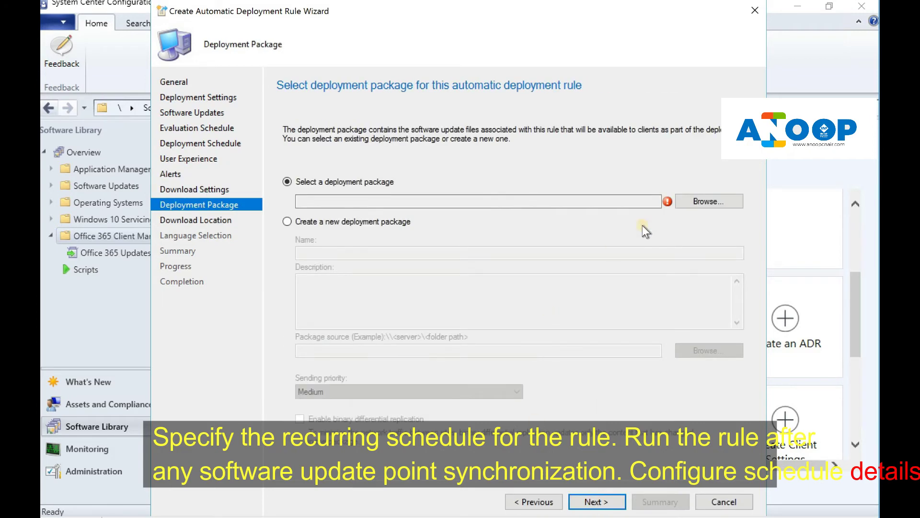
Step: Select the existing Office 365 Client Update deployment package for the rule
{"action": "left_click", "coordinate": [689, 202]}
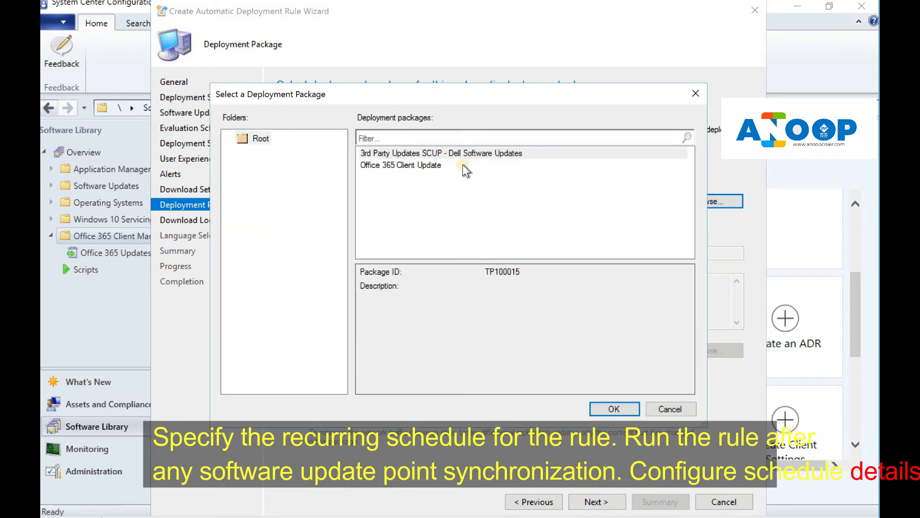
{"action": "left_click", "coordinate": [429, 166]}
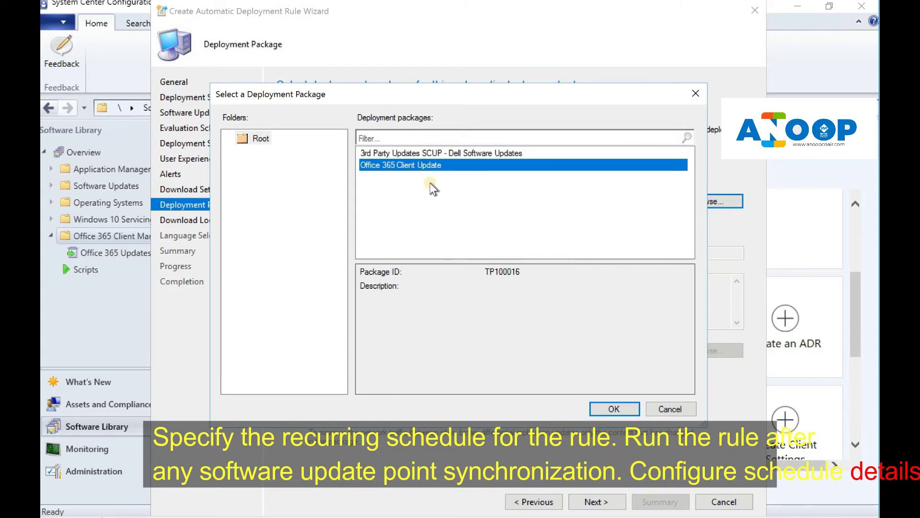
{"action": "left_click", "coordinate": [609, 409]}
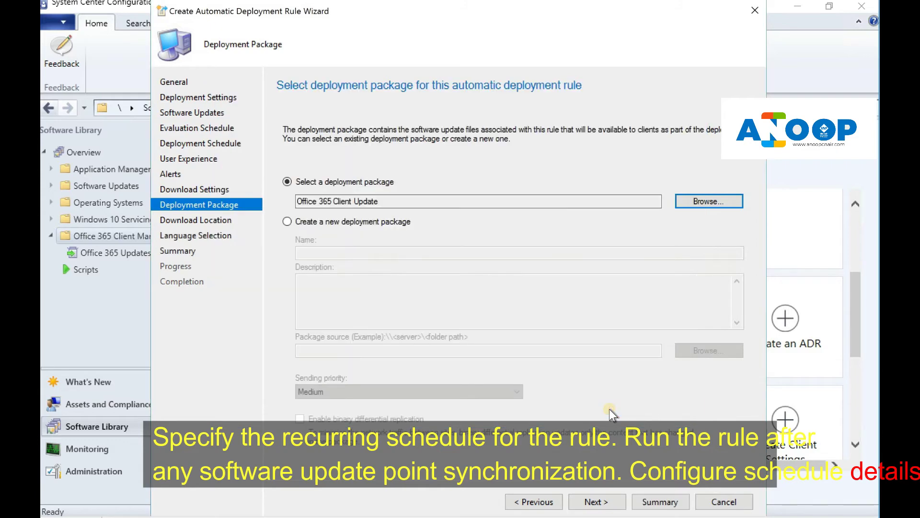
{"action": "left_click", "coordinate": [602, 504]}
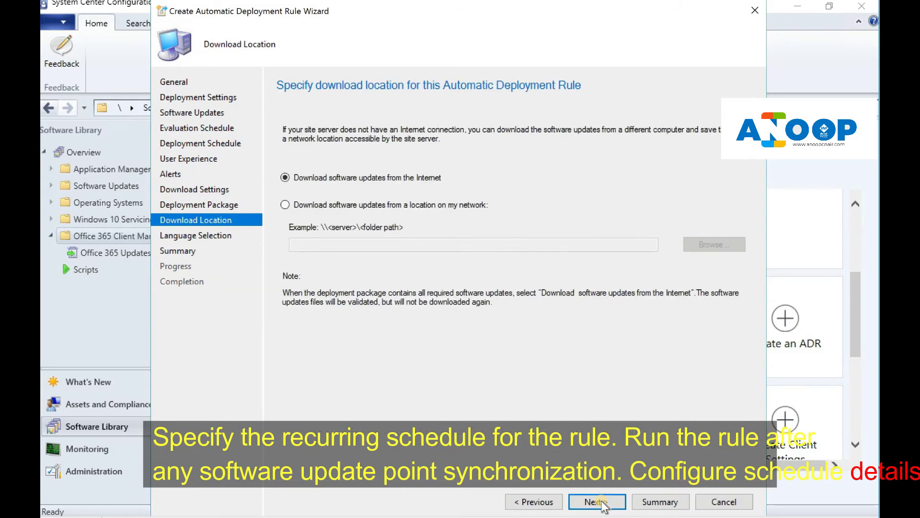
Step: Keep downloading updates from the Internet in English and finish creating the automatic deployment rule
{"action": "left_click", "coordinate": [602, 503]}
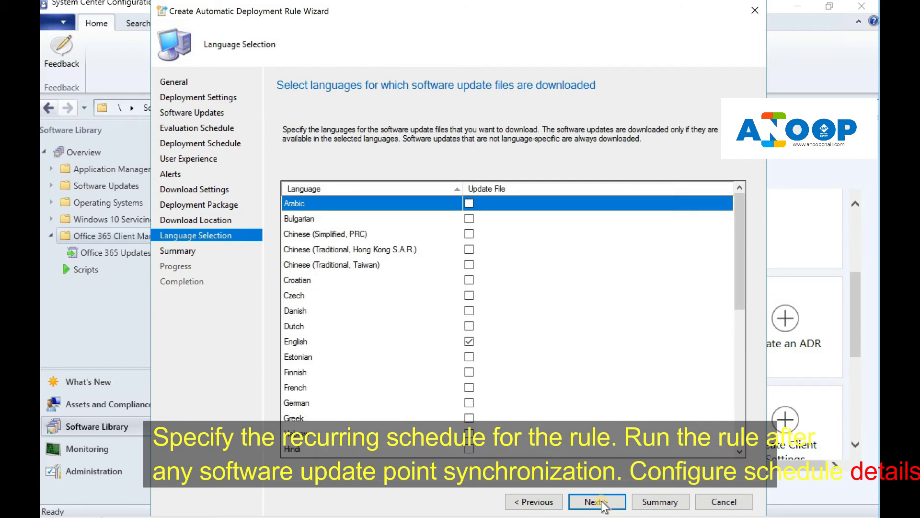
{"action": "left_click", "coordinate": [438, 342]}
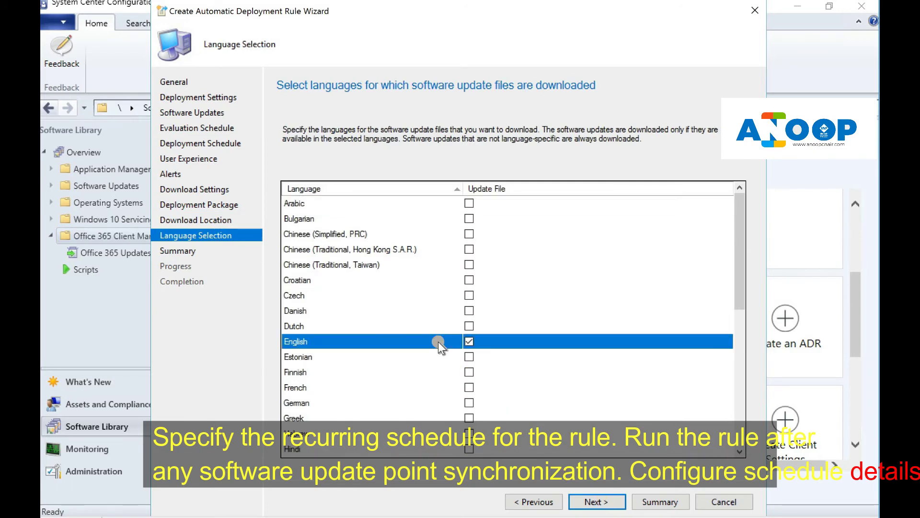
{"action": "left_click", "coordinate": [592, 504]}
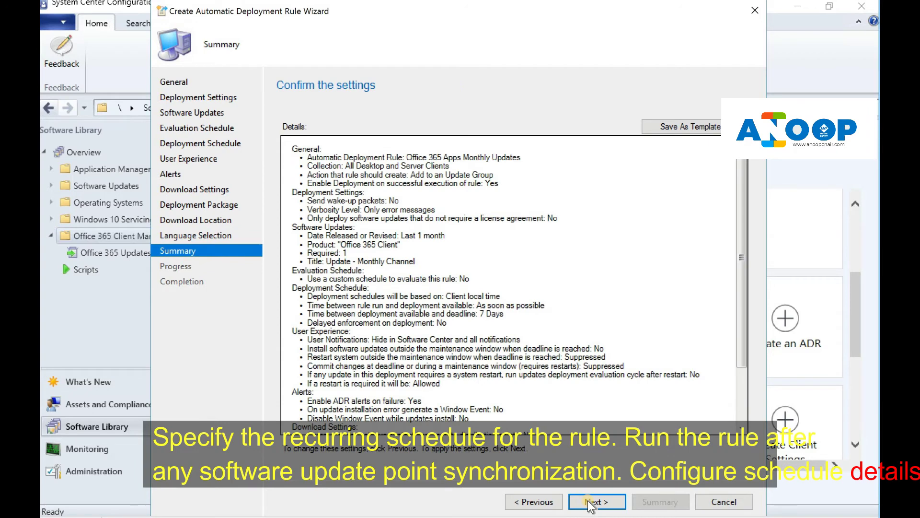
{"action": "left_click", "coordinate": [591, 503]}
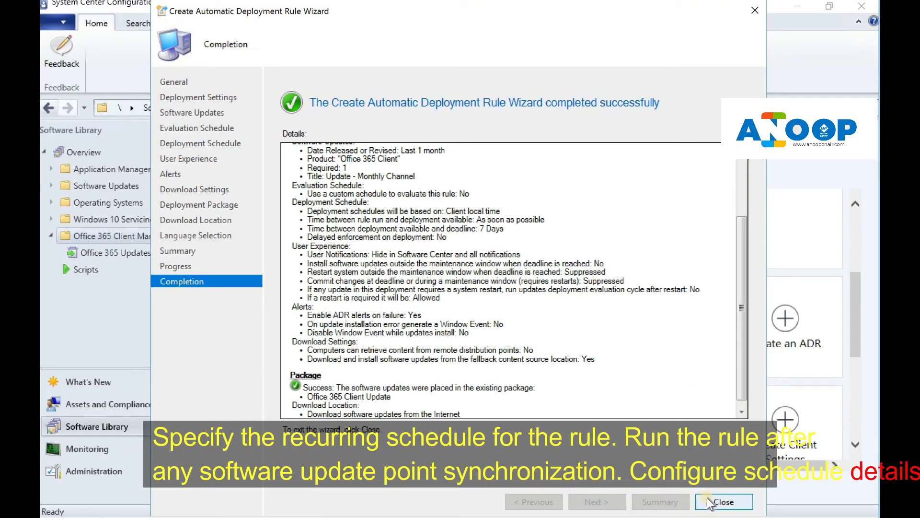
{"action": "left_click", "coordinate": [719, 503]}
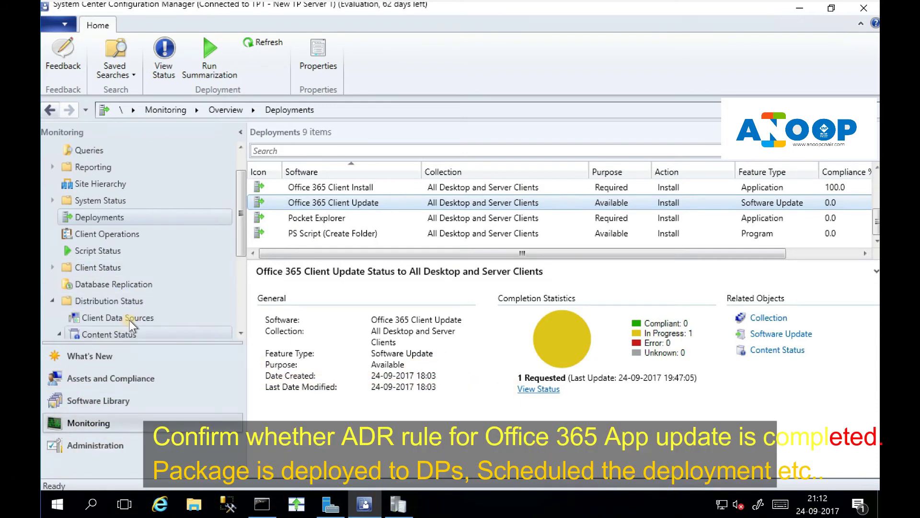
Step: Check the Office 365 Client Update package's content status, and the summary and deployments of the software update group with the same name
{"action": "left_click_drag", "start_coordinate": [242, 245], "coordinate": [244, 265]}
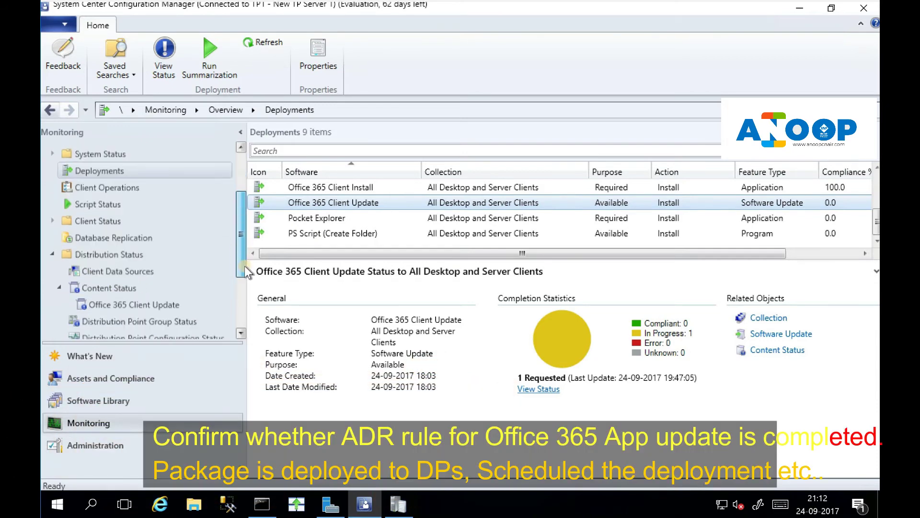
{"action": "left_click", "coordinate": [177, 298]}
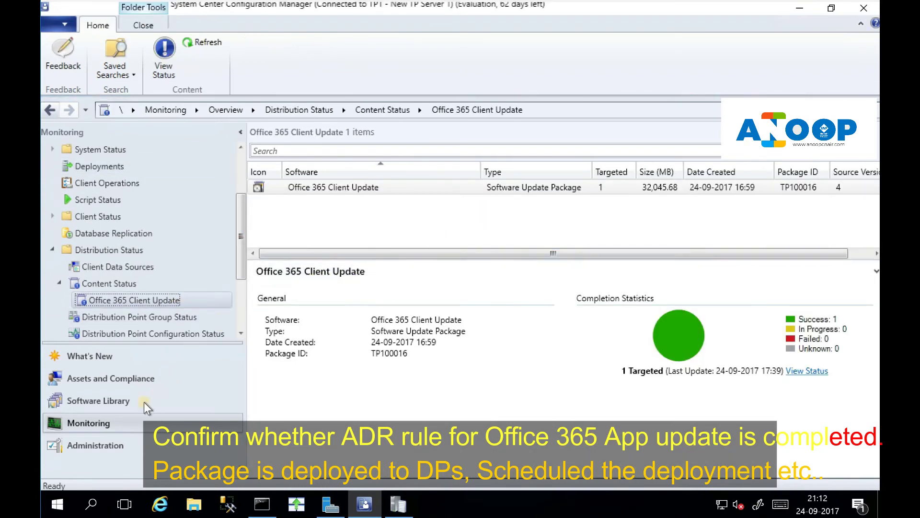
{"action": "left_click", "coordinate": [121, 402]}
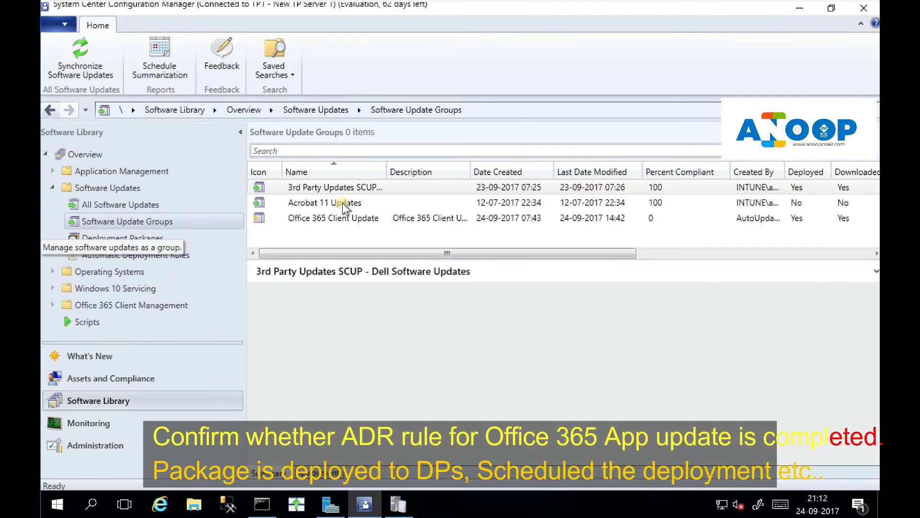
{"action": "left_click", "coordinate": [340, 220]}
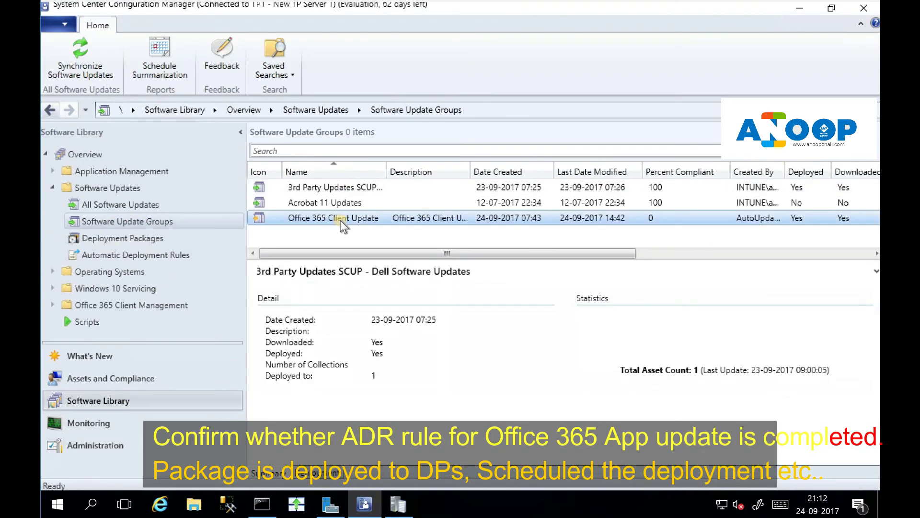
{"action": "left_click", "coordinate": [325, 474]}
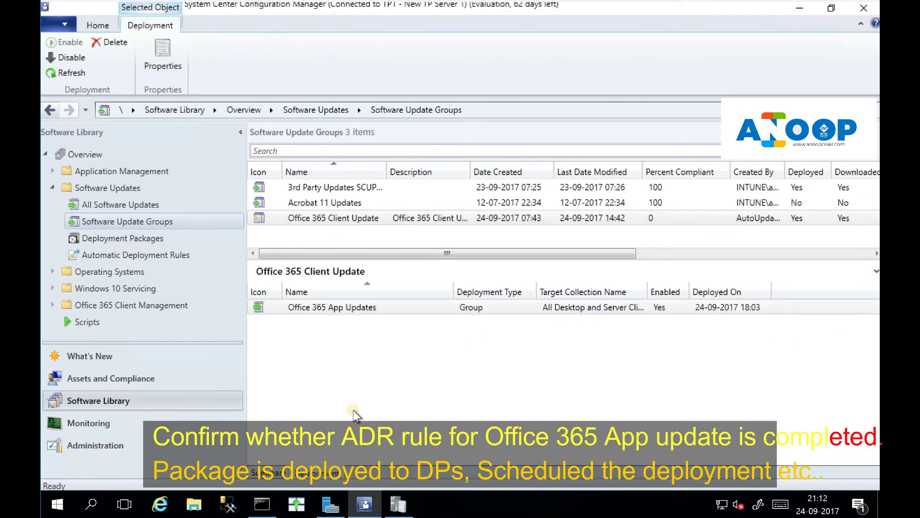
{"action": "left_click", "coordinate": [267, 474]}
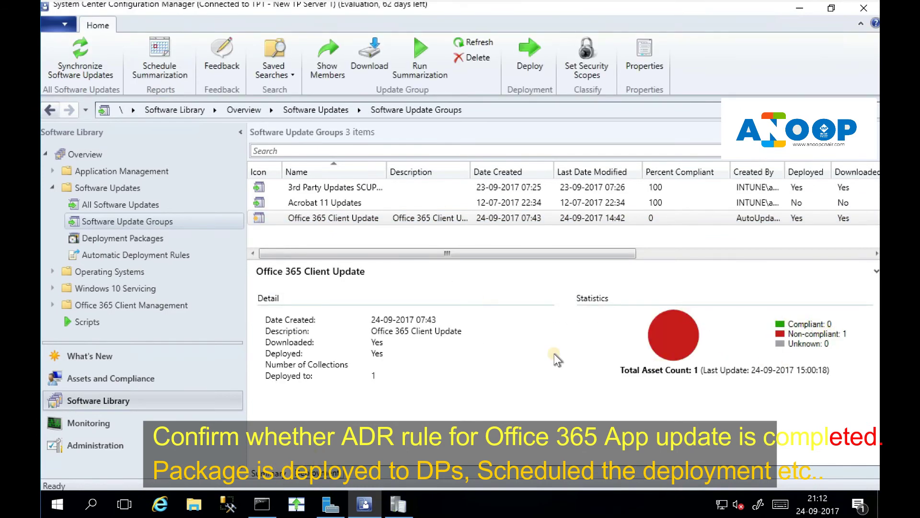
{"action": "left_click", "coordinate": [331, 473]}
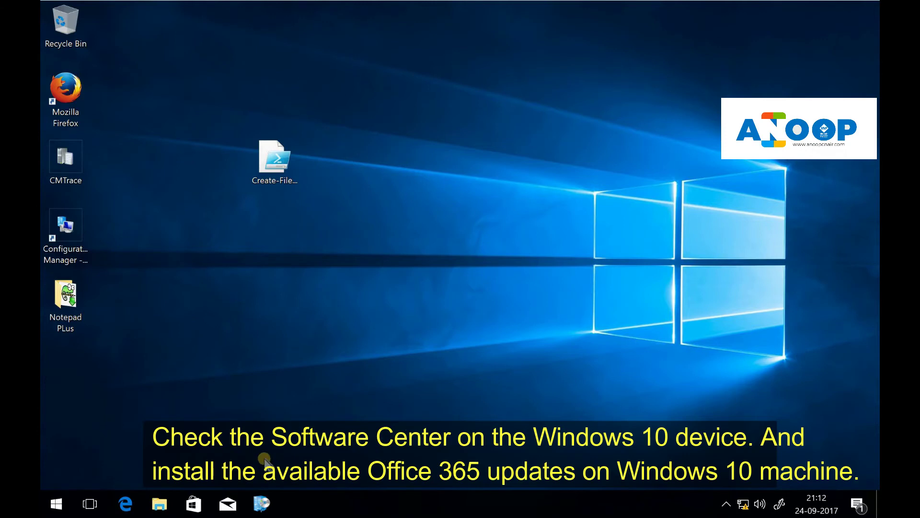
Step: On the Windows 10 client, open Software Center and install the Office 365 Client Update - Monthly Channel Version 1708 for x64
{"action": "left_click", "coordinate": [264, 504]}
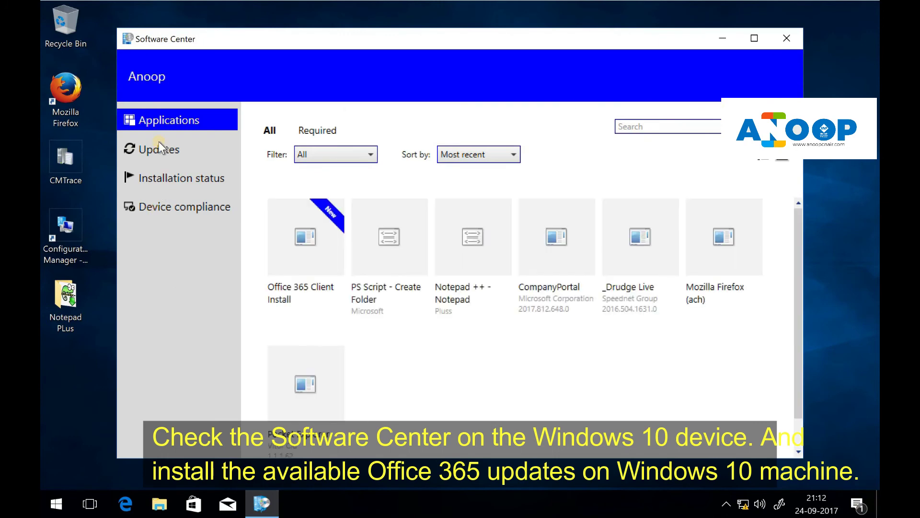
{"action": "left_click", "coordinate": [159, 143]}
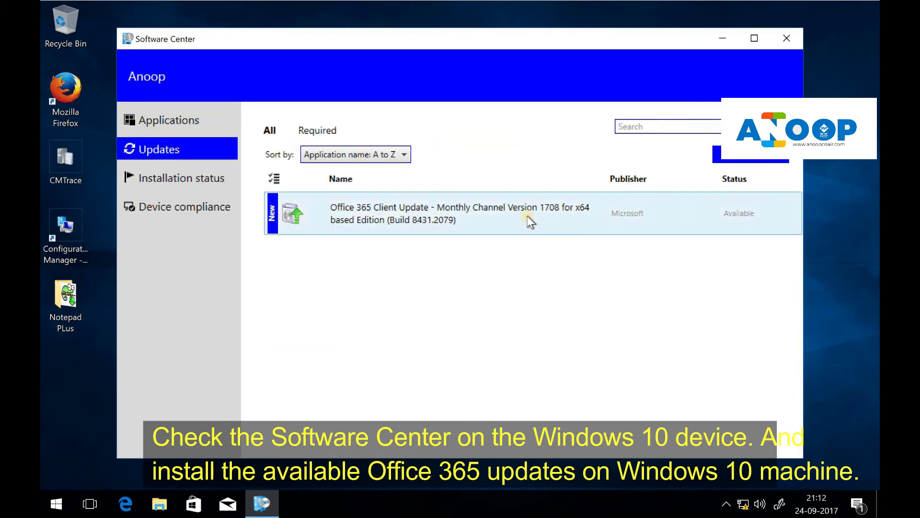
{"action": "left_click", "coordinate": [528, 215]}
{"action": "left_click", "coordinate": [413, 219]}
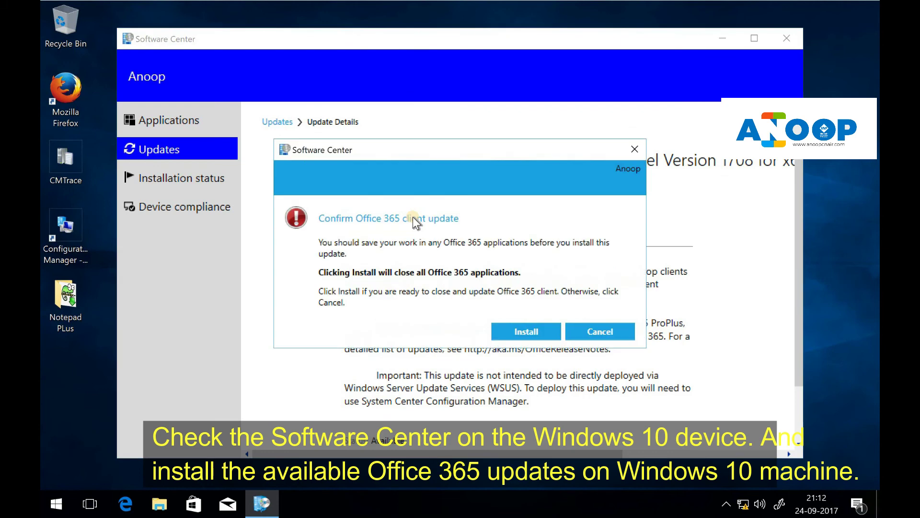
{"action": "left_click", "coordinate": [507, 328]}
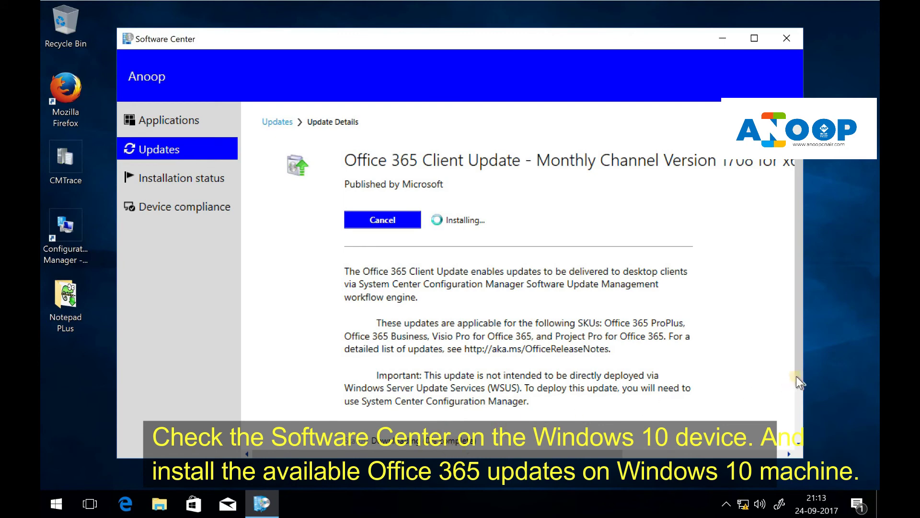
Step: Check the Office 365 update's progress in Software Center's update details, update list and installation status
{"action": "scroll", "coordinate": [795, 384], "scroll_direction": "down", "scroll_amount": 2}
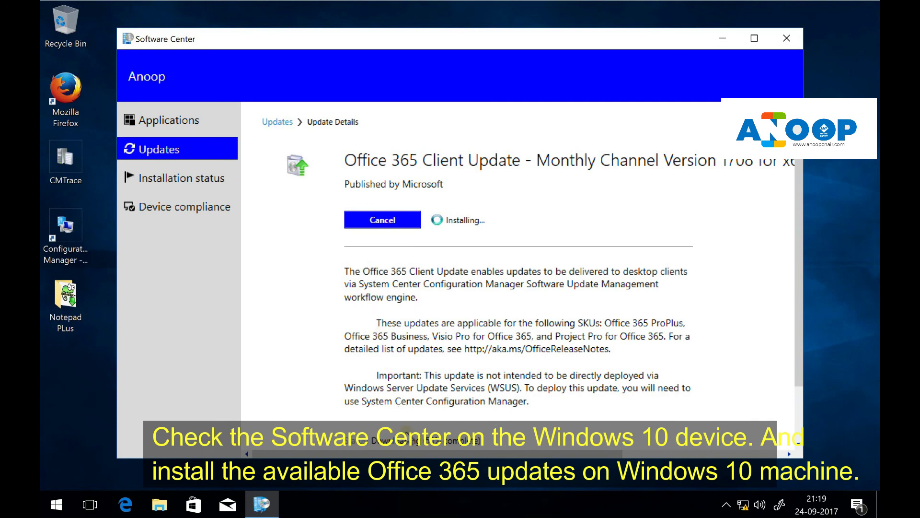
{"action": "left_click", "coordinate": [168, 122]}
{"action": "left_click", "coordinate": [165, 144]}
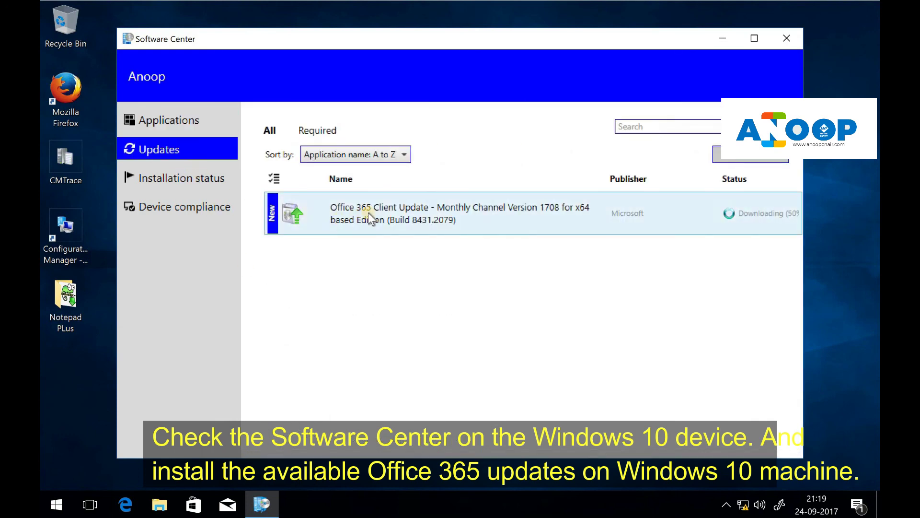
{"action": "left_click", "coordinate": [183, 174]}
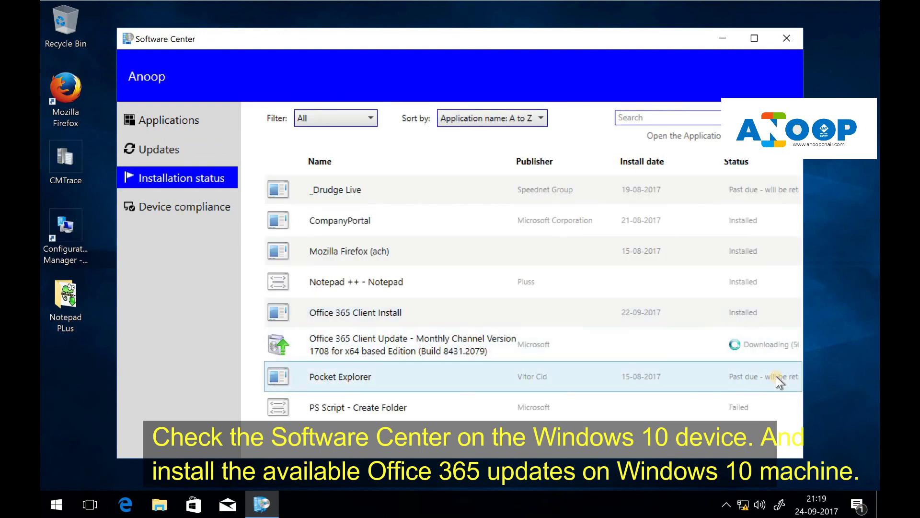